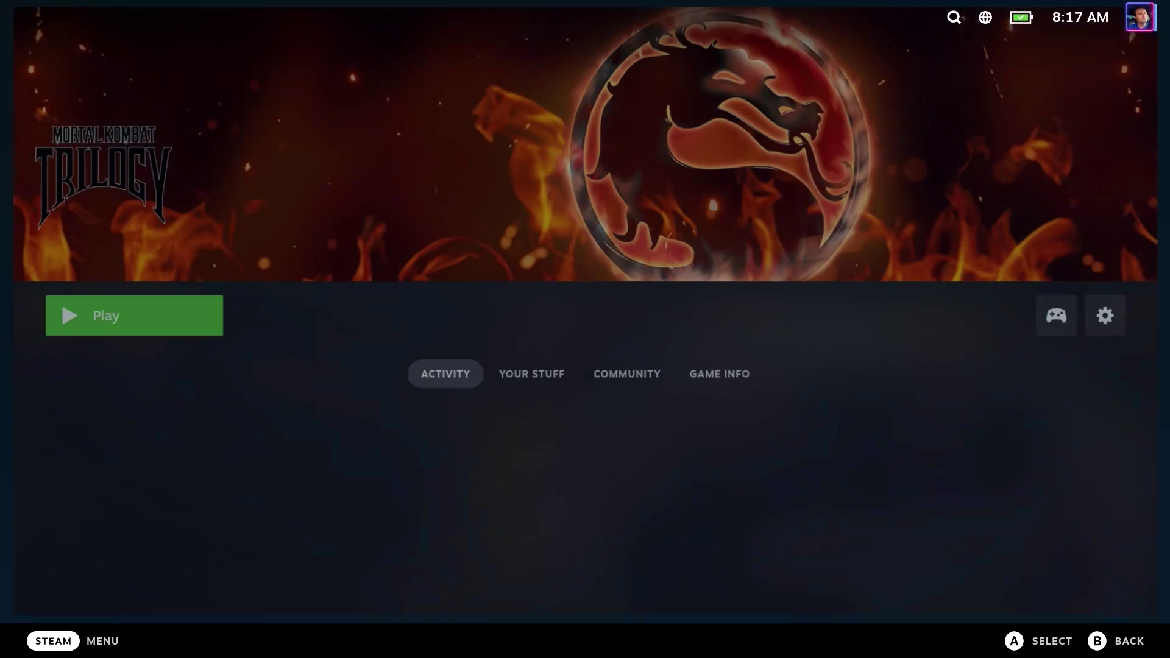
key("Return")
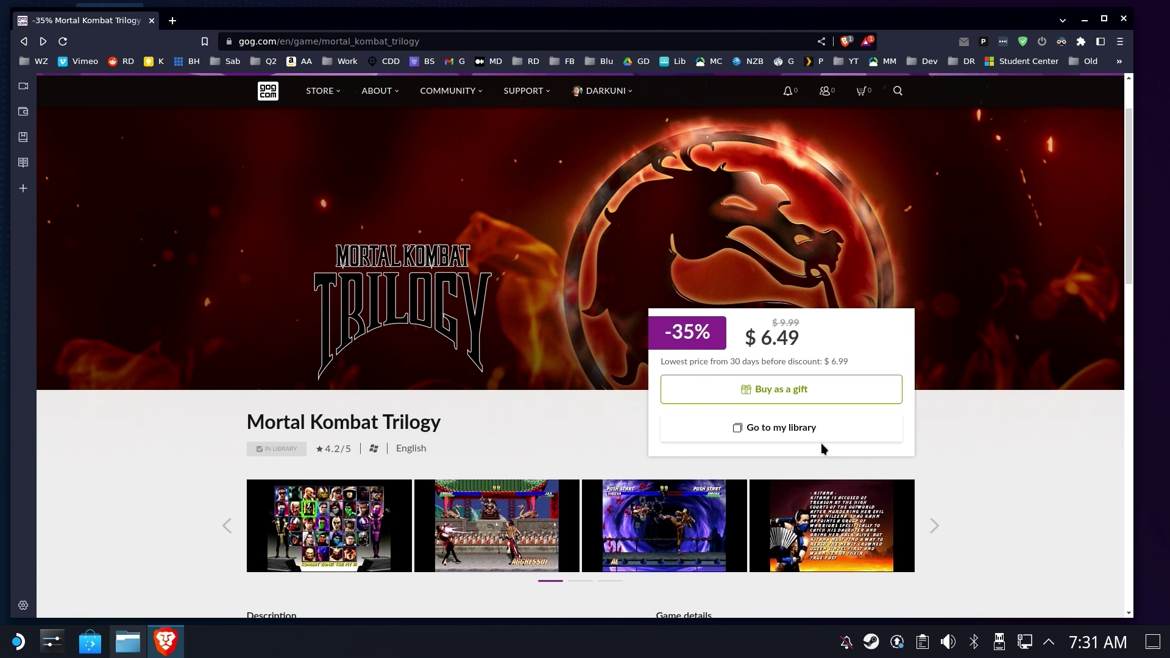
- Open Mortal Kombat Trilogy in the GOG library and show its offline backup game installers
left_click(789, 430)
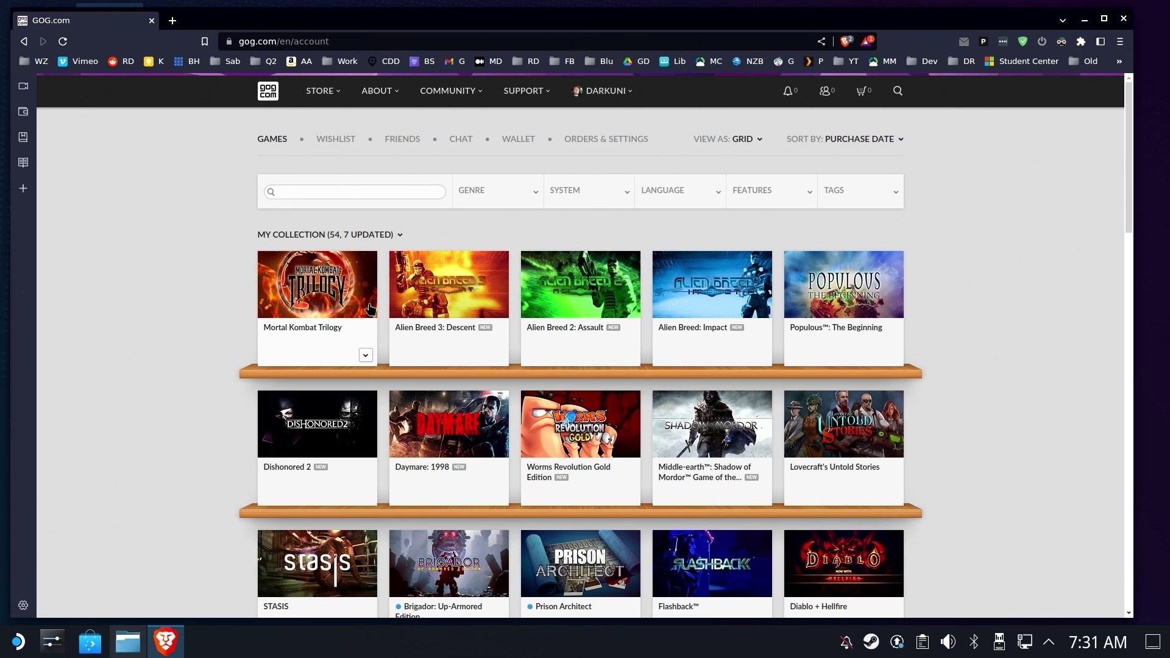
left_click(367, 310)
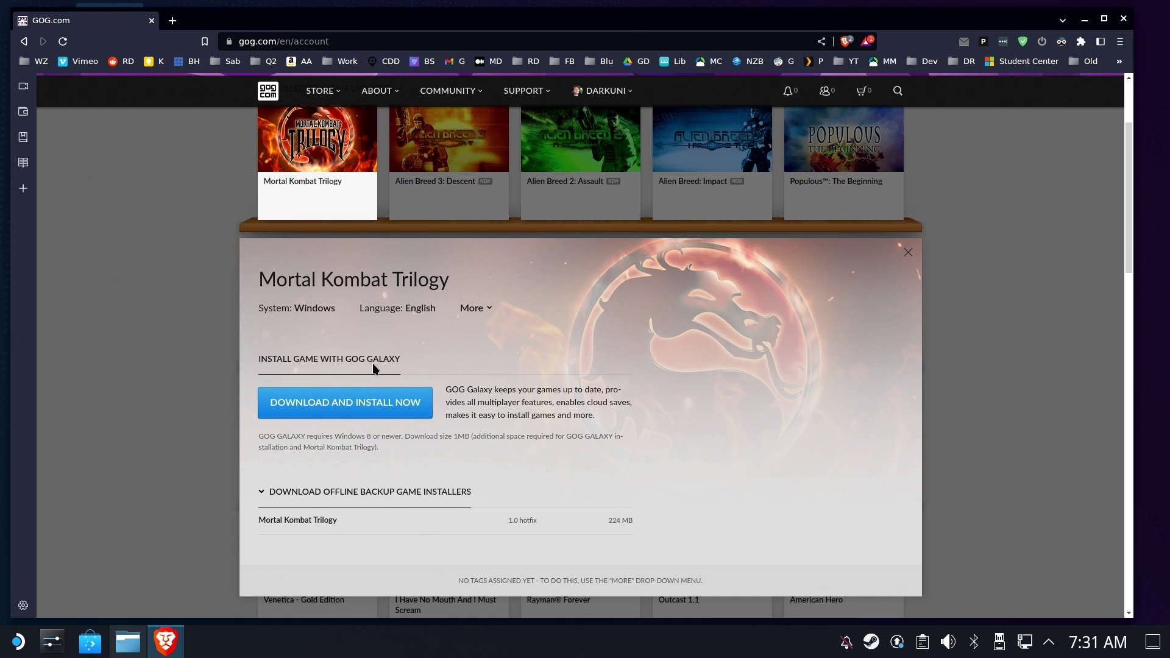
scroll(373, 366, "down", 3)
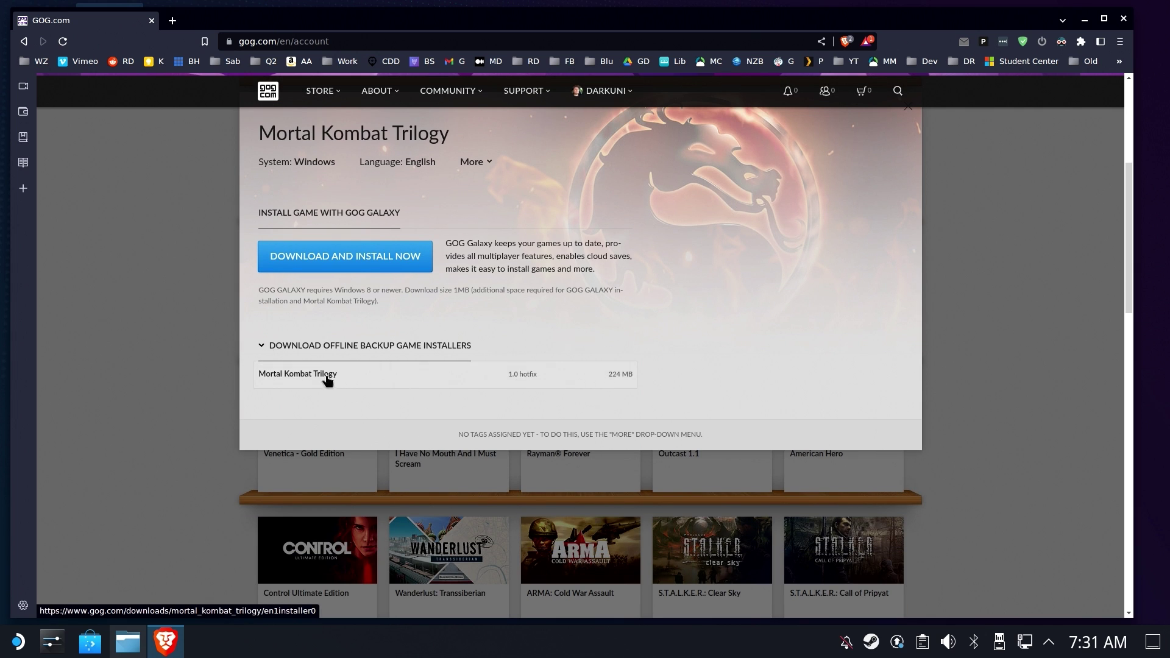
- Switch to Dolphin to view the Mortal Kombat Trilogy installer in the Downloads folder
left_click(1084, 19)
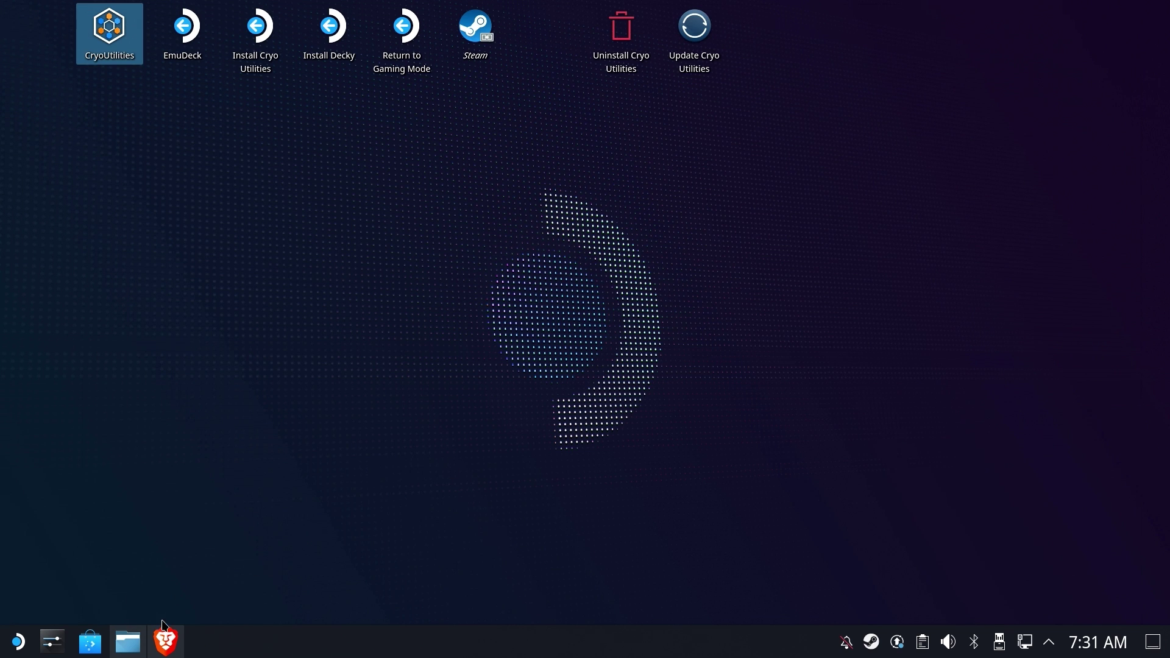
left_click(128, 640)
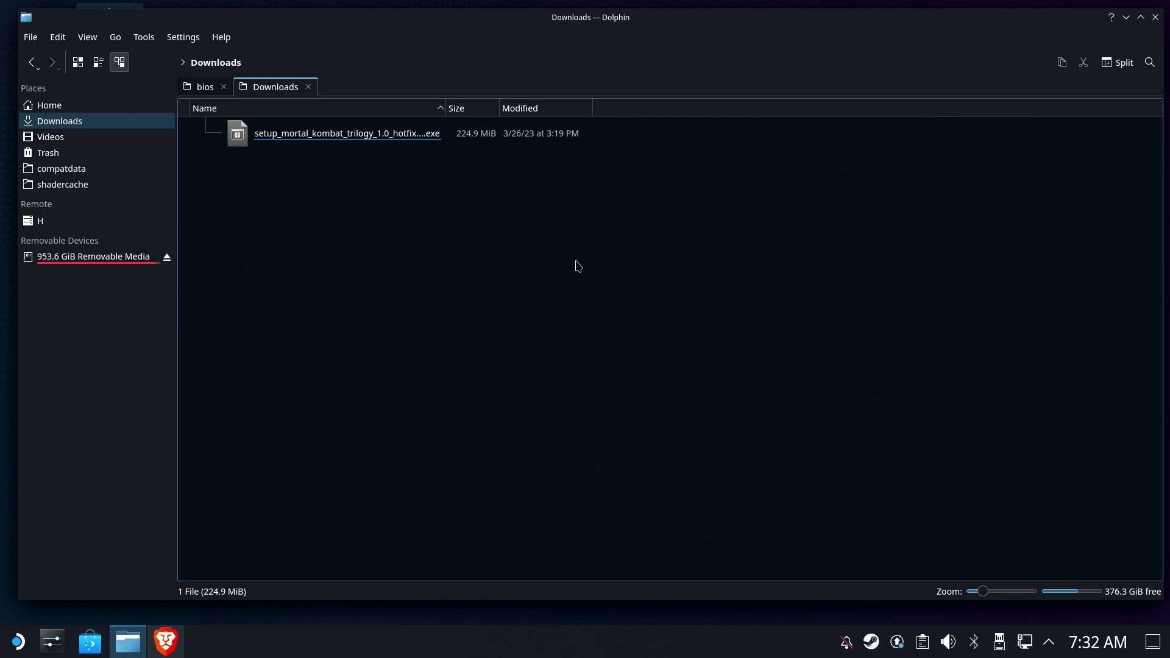
- Switch to the Steam library and start adding a non-Steam game by browsing for its file
right_click(871, 641)
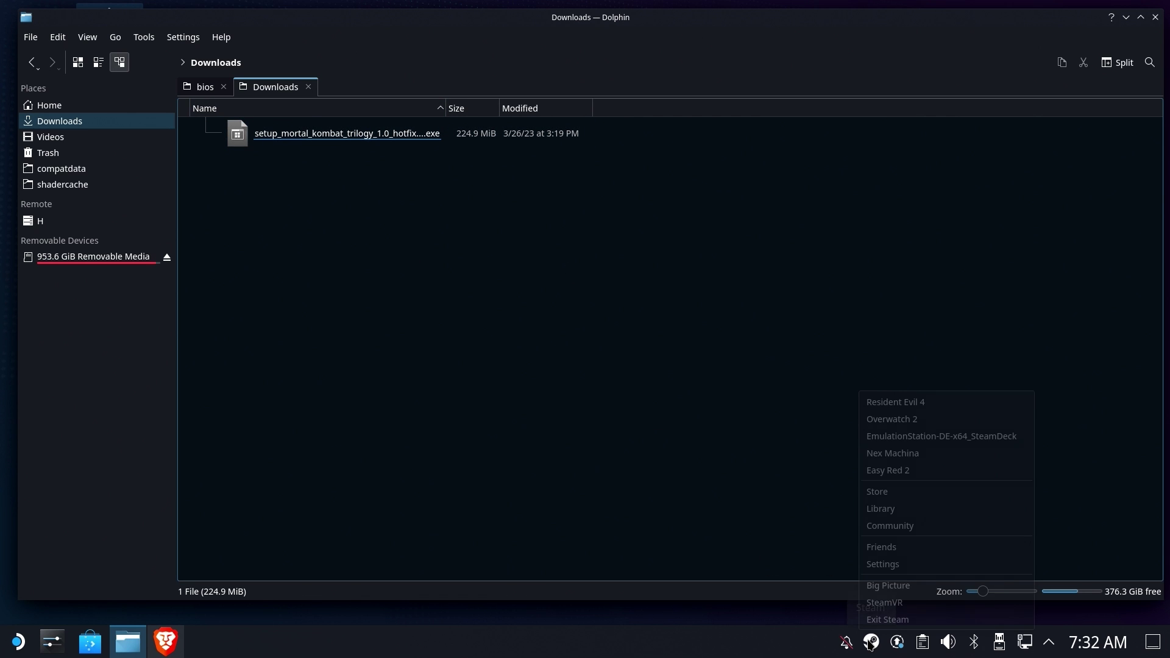
left_click(901, 511)
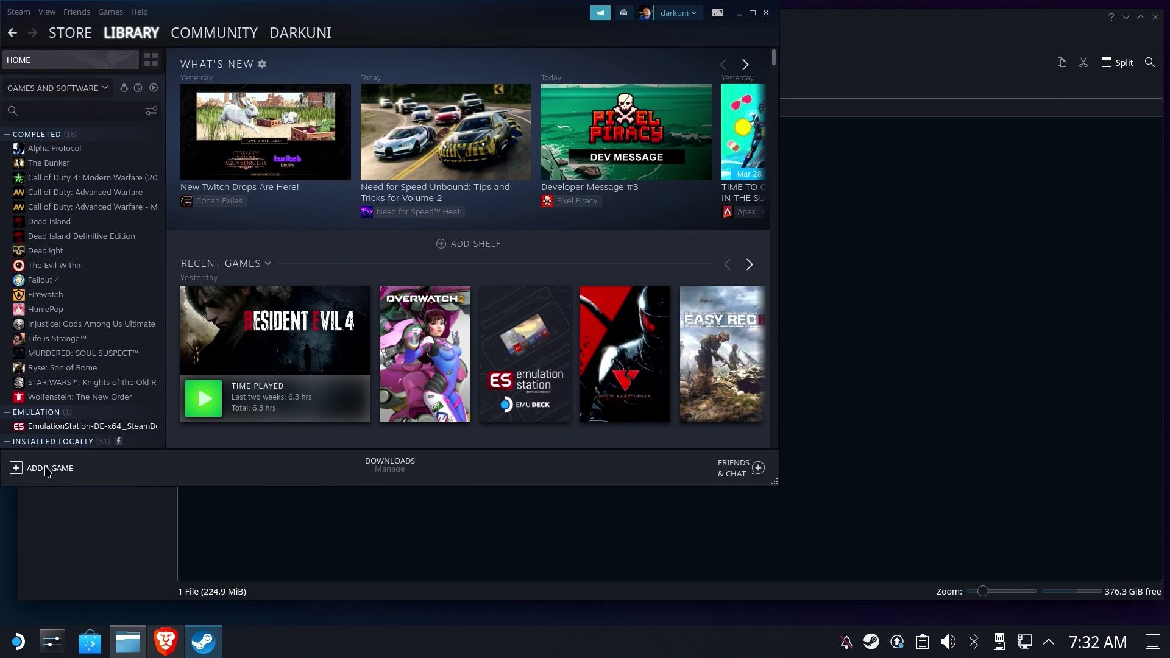
left_click(48, 469)
left_click(59, 424)
left_click(393, 345)
- Add the Mortal Kombat Trilogy setup exe from /home/deck/Downloads as a non-Steam game, with the file type set to All Files
left_click(397, 163)
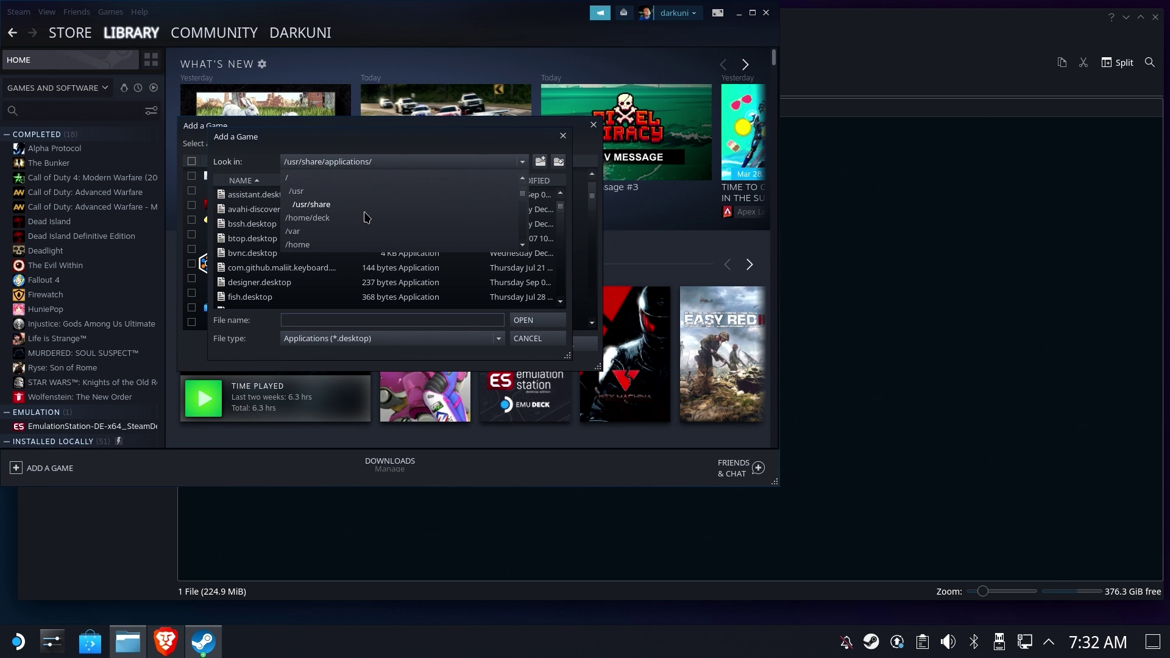
left_click(360, 219)
scroll(262, 250, "down", 2)
double_click(257, 298)
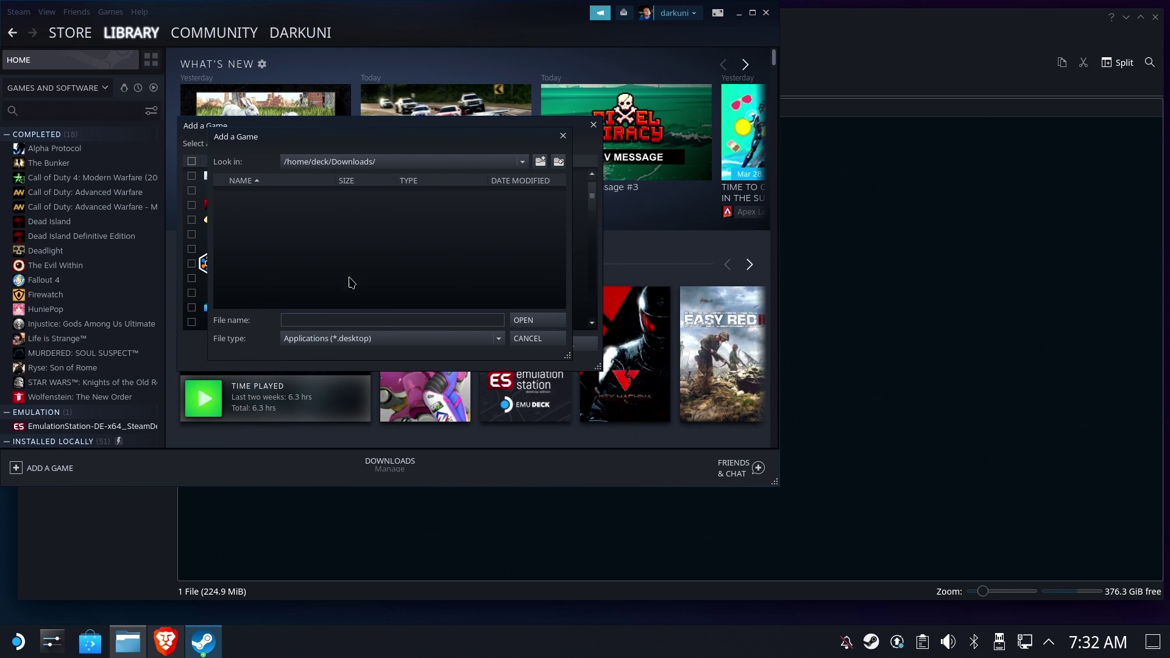
left_click(390, 338)
left_click(316, 350)
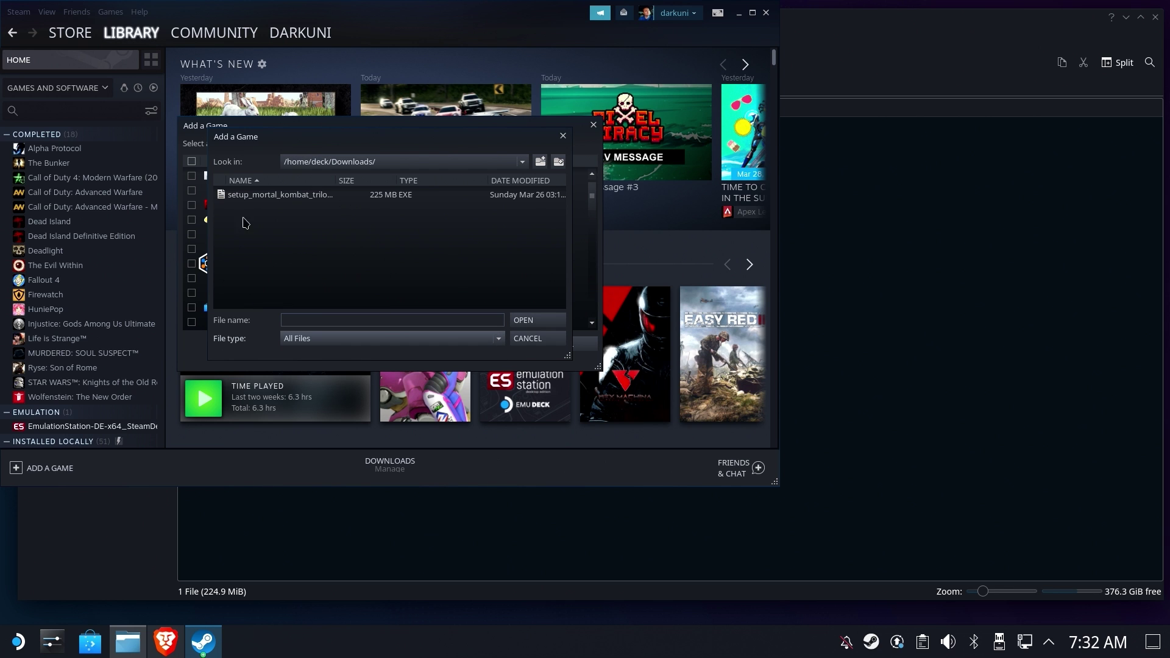
double_click(263, 196)
left_click(476, 342)
- Search the library for "mort" and open the properties of the Mortal Kombat Trilogy setup shortcut
left_click(72, 110)
type("mort")
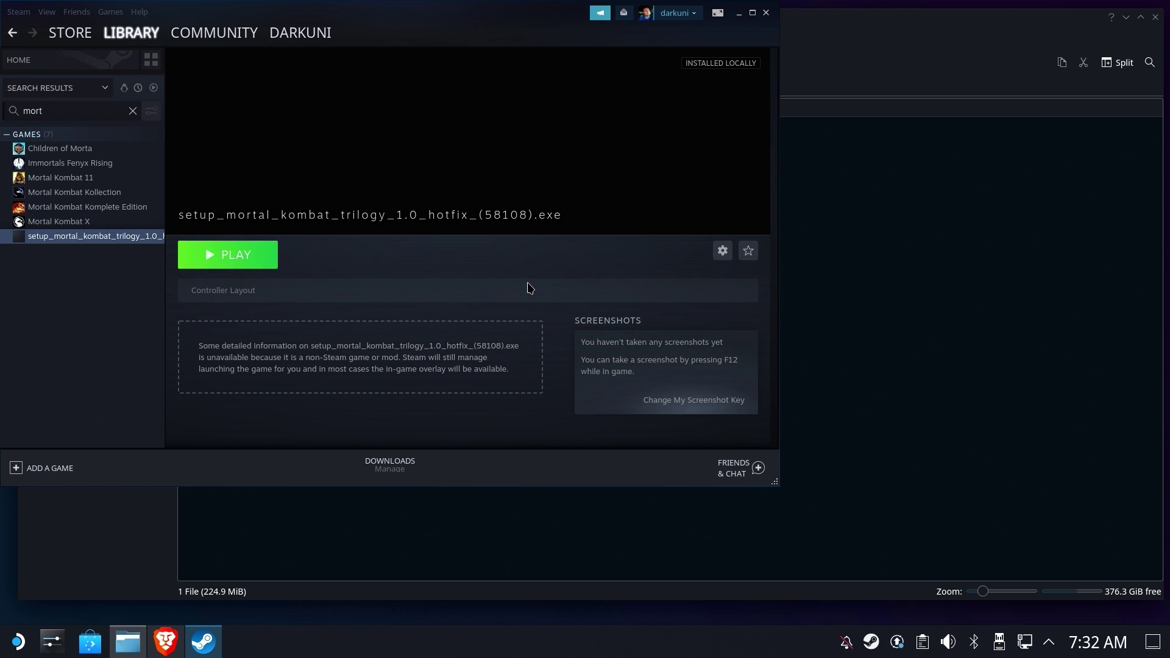
left_click(727, 250)
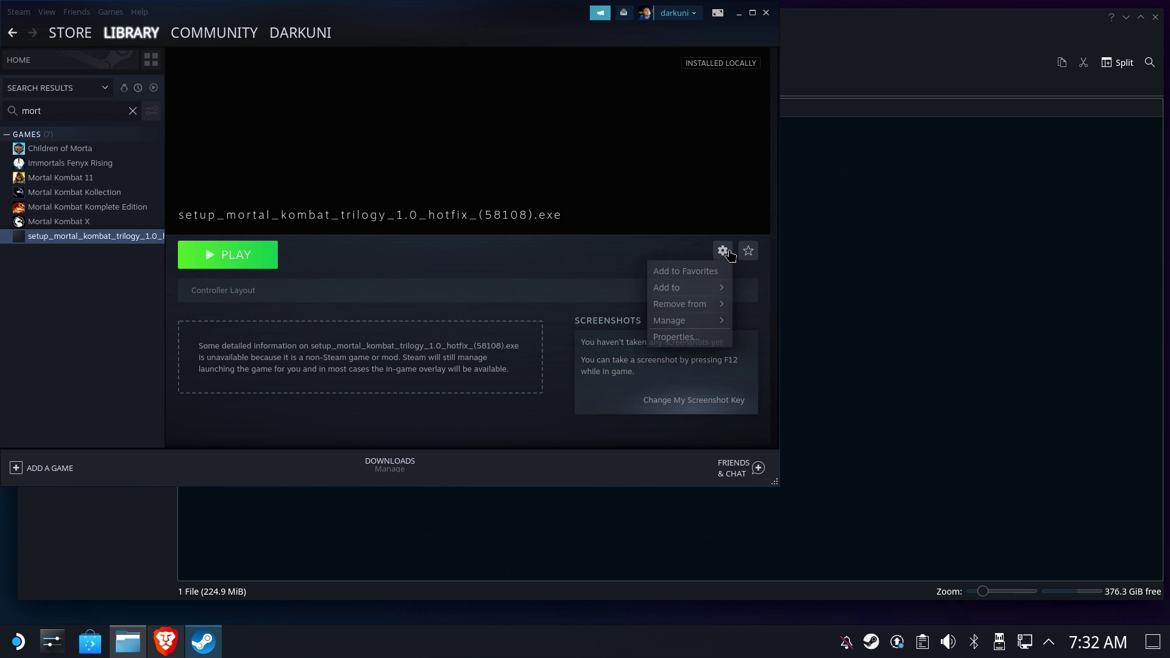
left_click(701, 337)
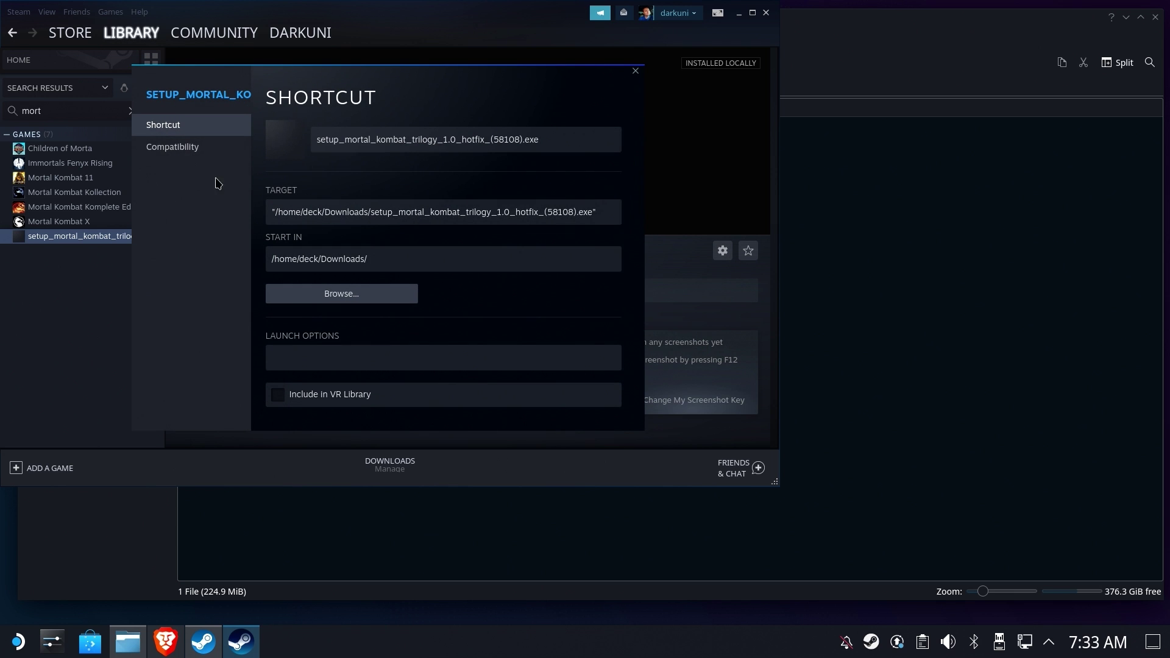
- Force the setup shortcut to use the GE-Proton7-49 compatibility tool and close its properties
left_click(189, 148)
left_click(330, 139)
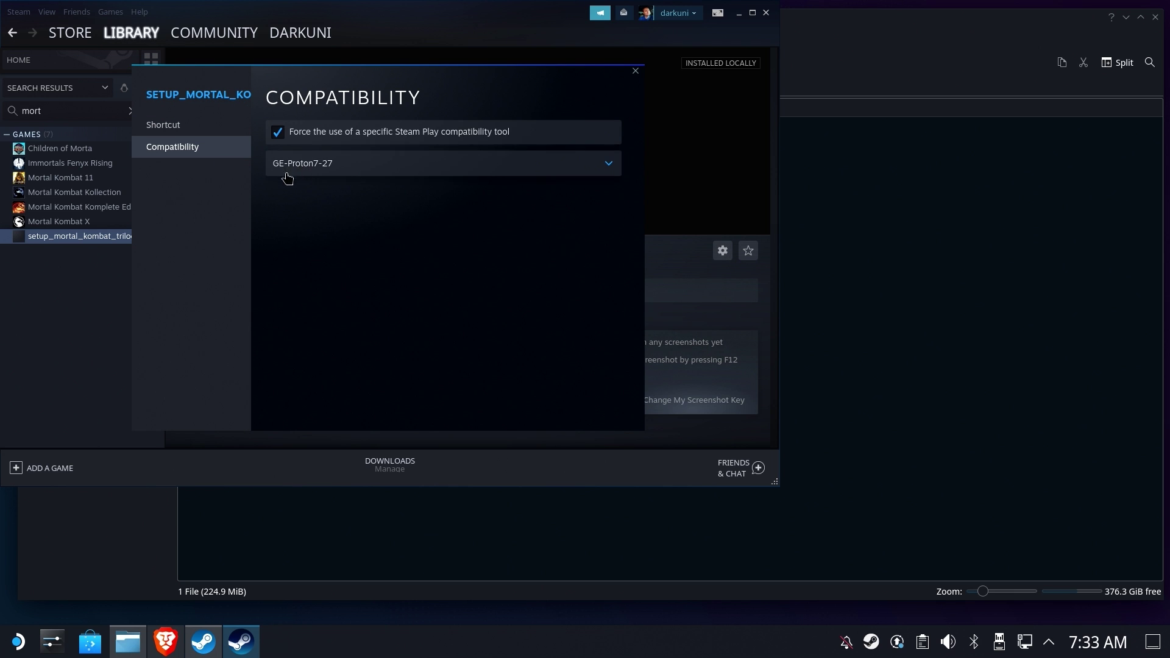
left_click(337, 164)
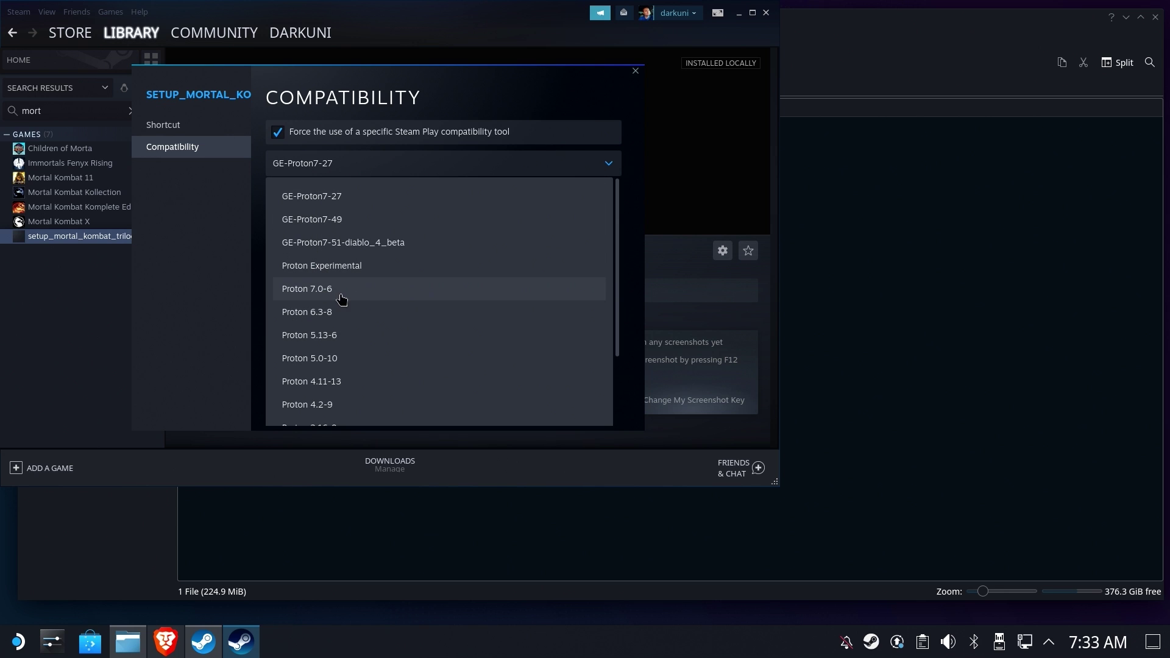
left_click(337, 220)
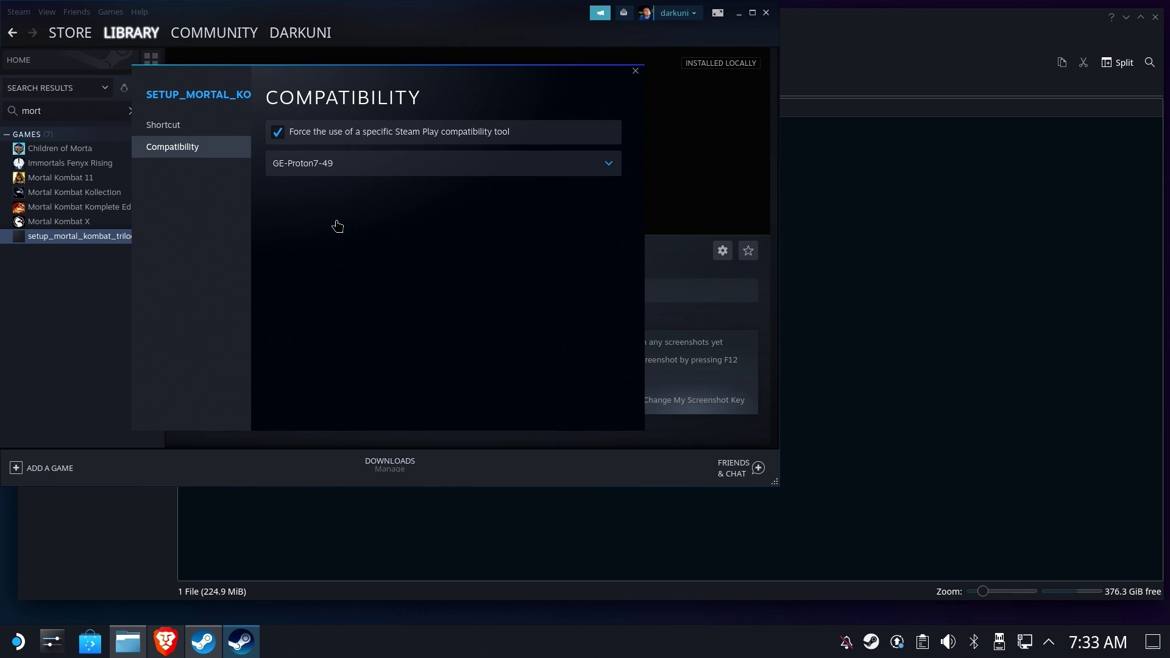
left_click(635, 73)
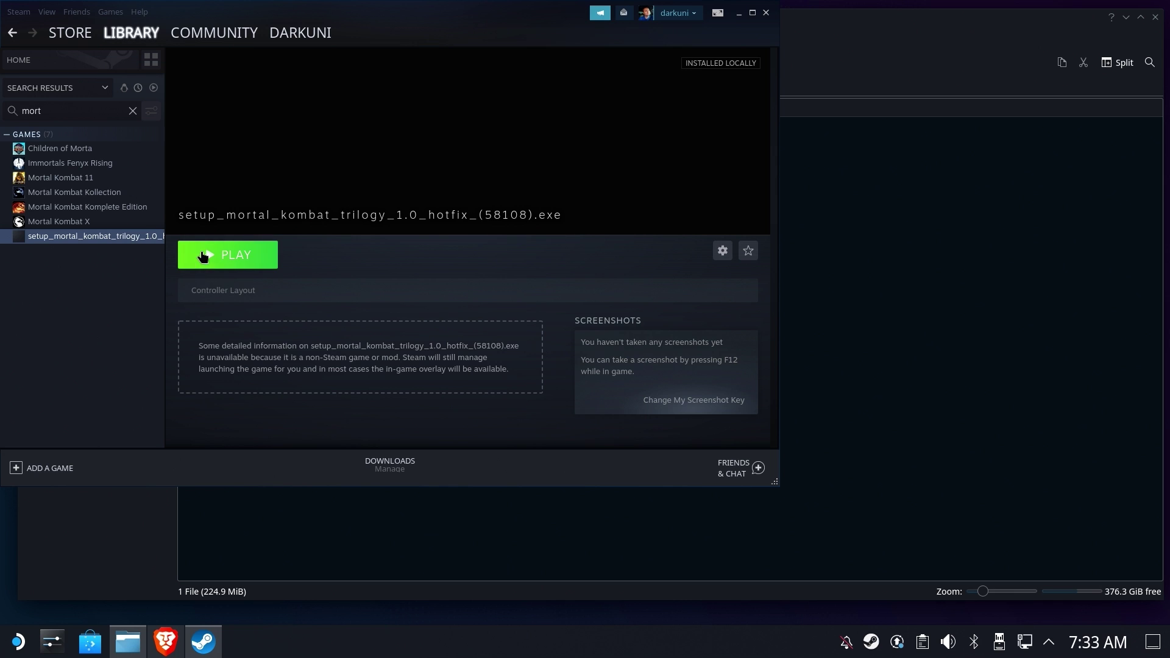
- Run the Mortal Kombat Trilogy installer with English as the setup language and show its installation options
left_click(213, 254)
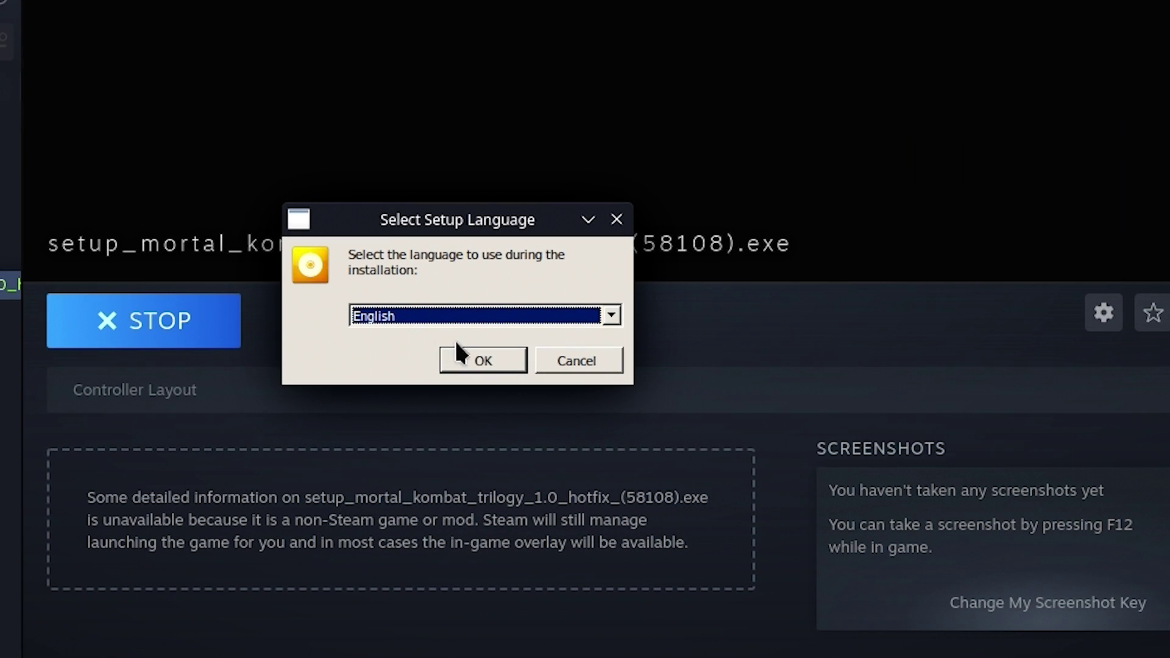
left_click(463, 357)
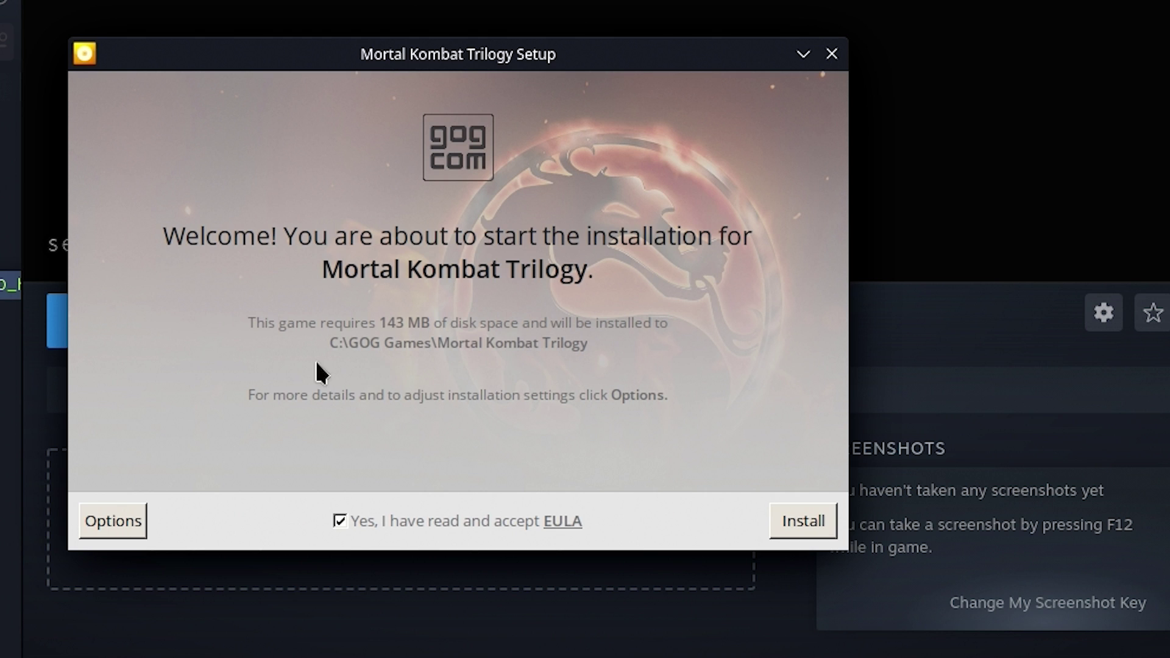
left_click(140, 534)
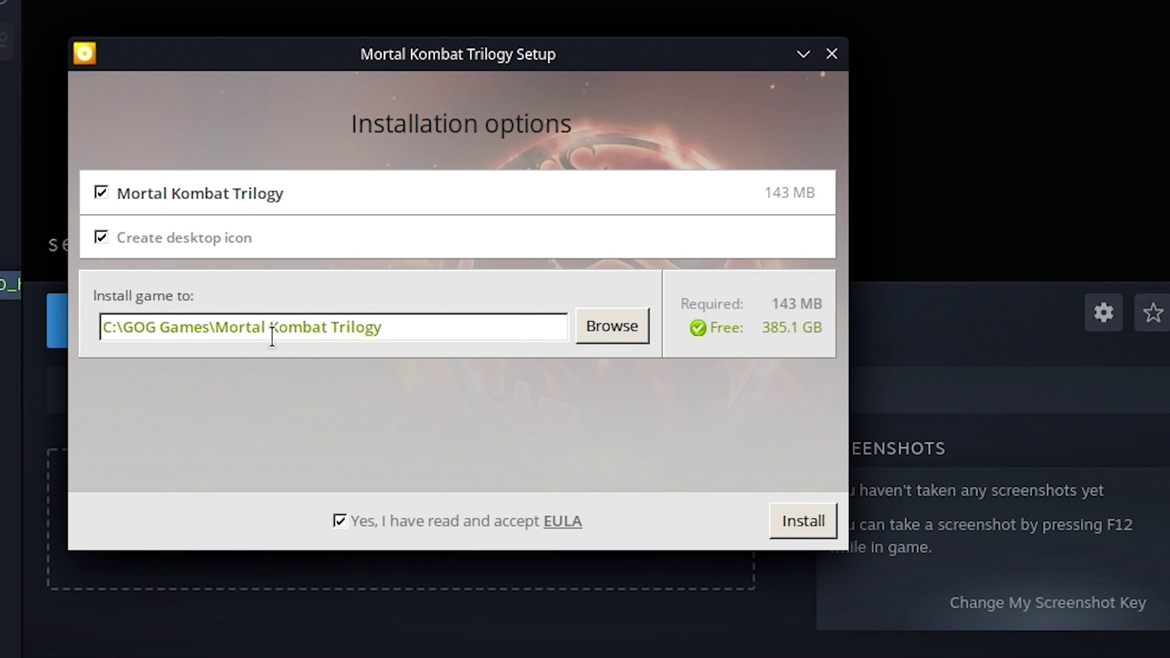
left_click(600, 324)
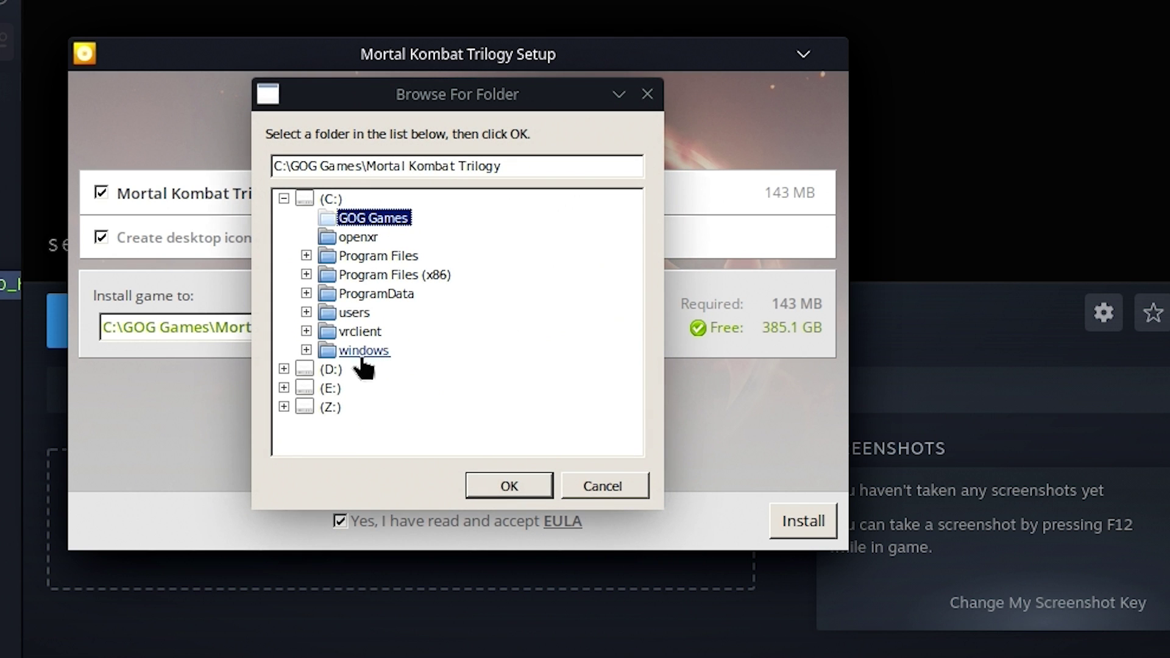
left_click(283, 406)
scroll(369, 353, "down", 1)
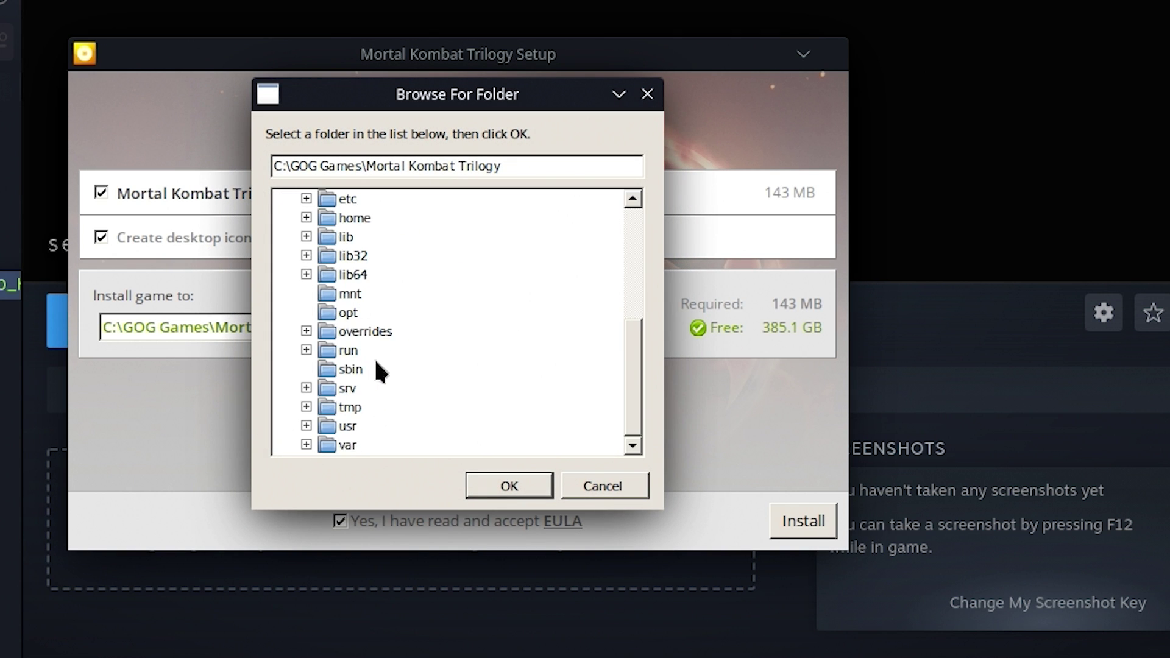
left_click(352, 352)
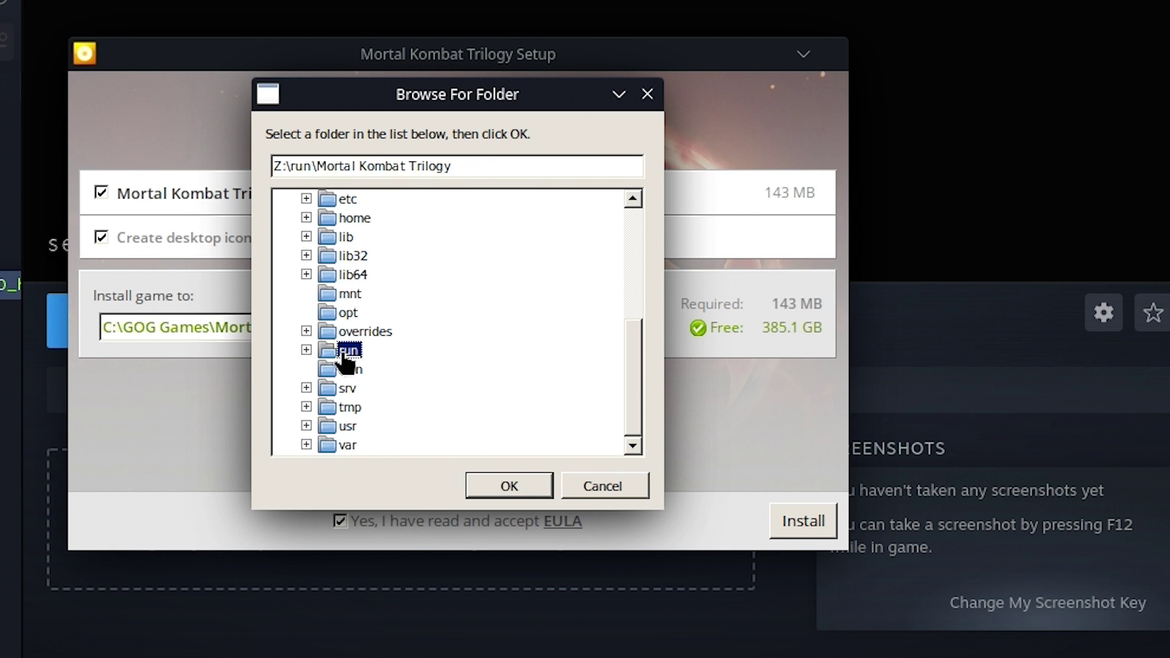
double_click(346, 352)
double_click(381, 368)
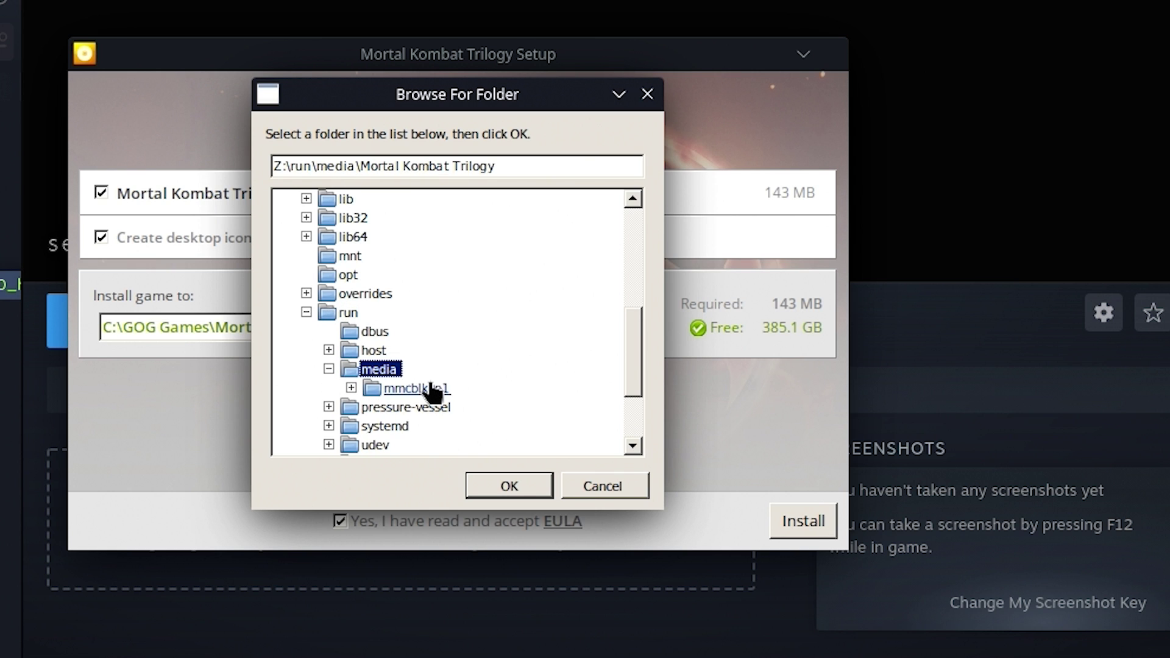
double_click(430, 388)
scroll(478, 380, "down", 2)
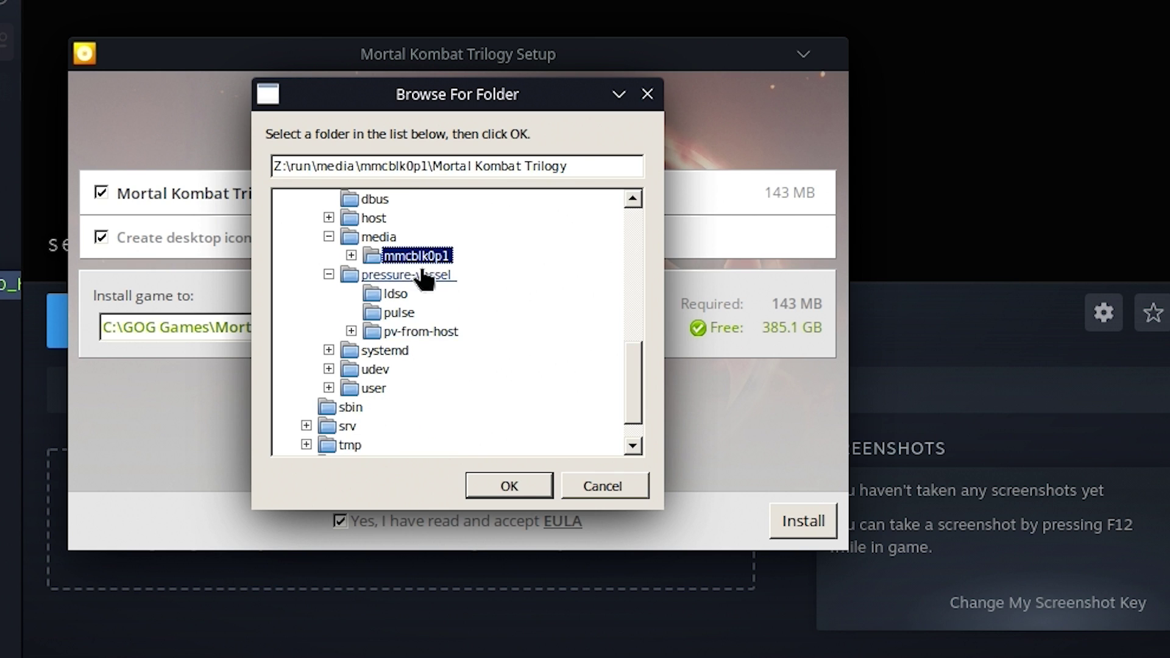
left_click(351, 256)
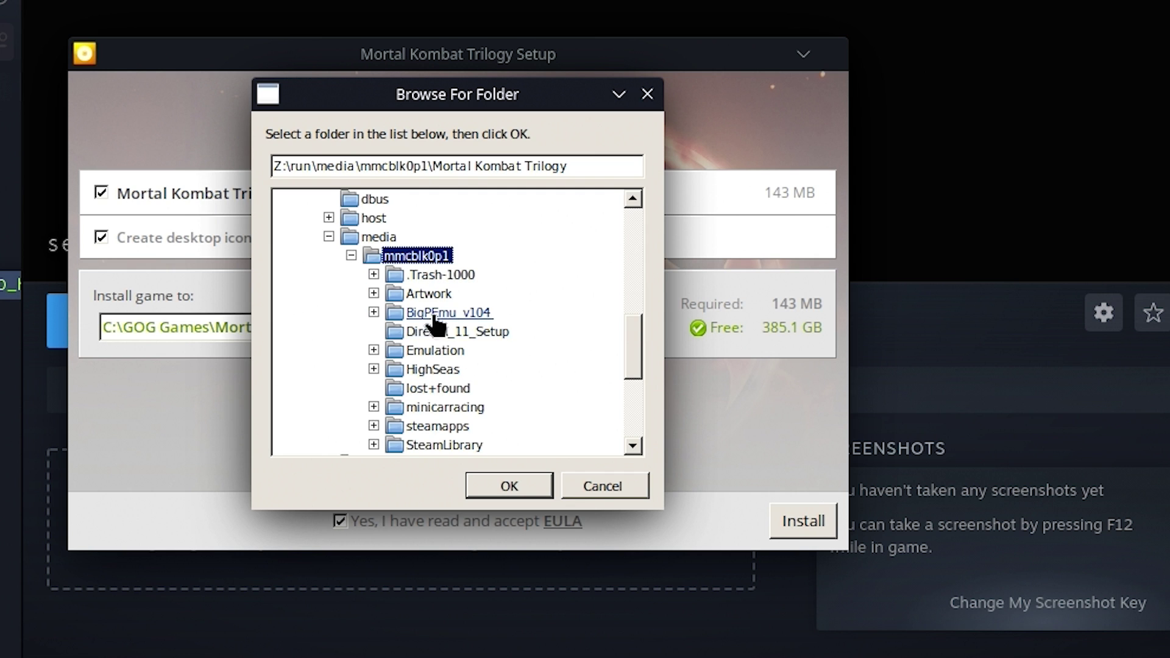
left_click(577, 488)
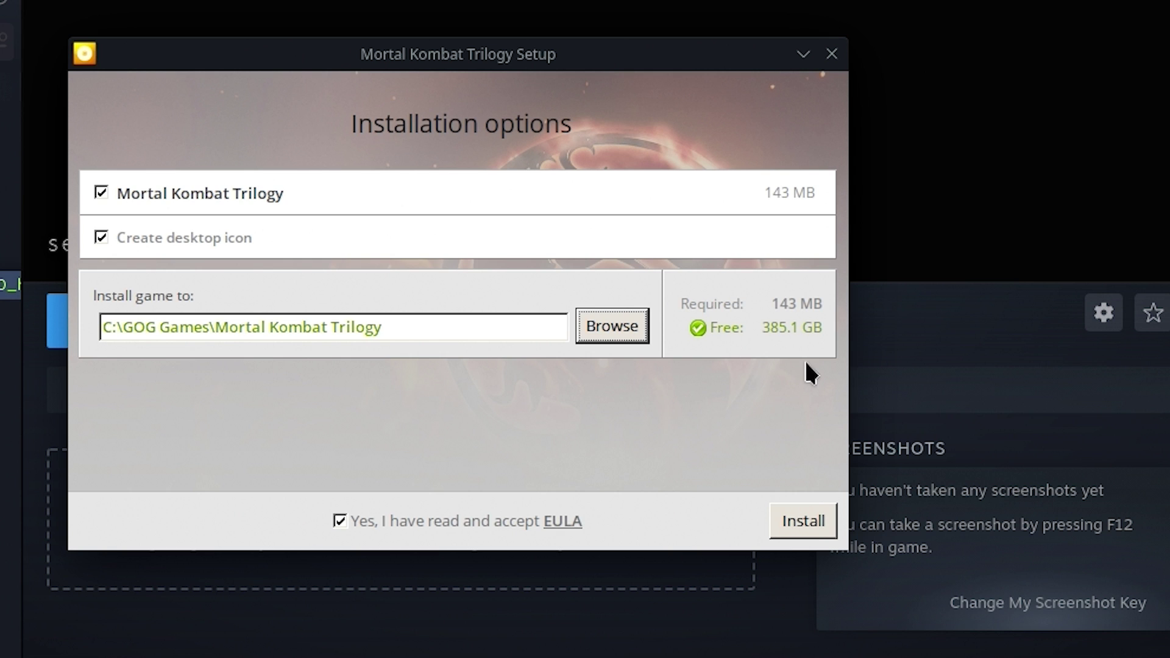
- Install Mortal Kombat Trilogy to C:\GOG Games\Mortal Kombat Trilogy and exit the installer without launching the game
left_click(798, 521)
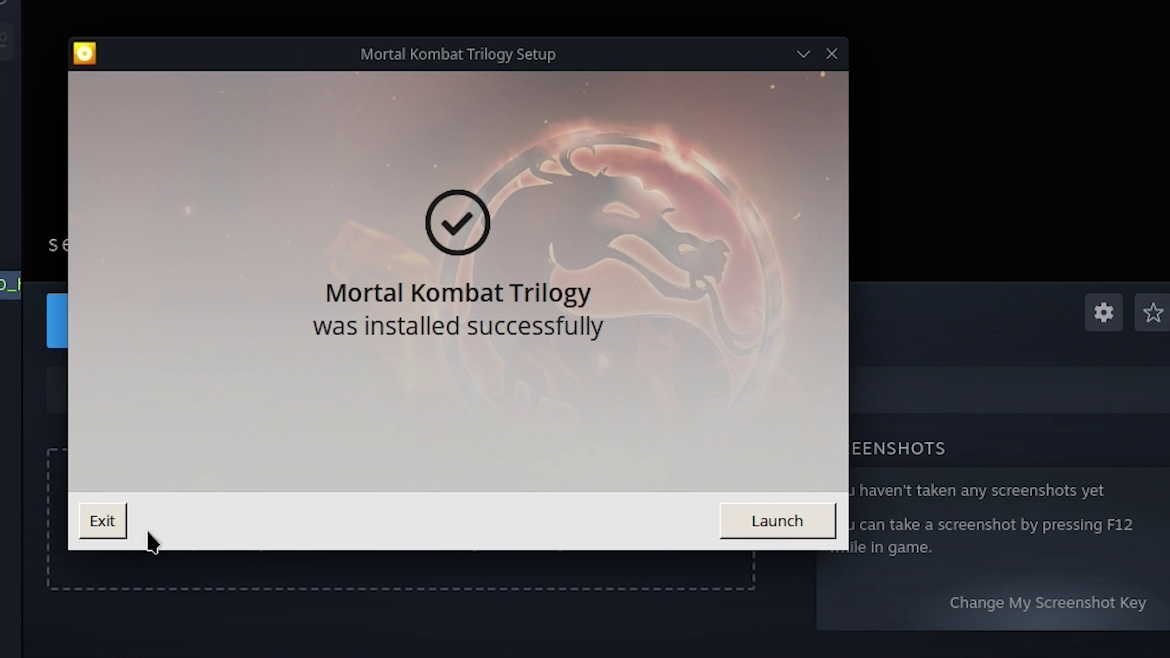
left_click(101, 521)
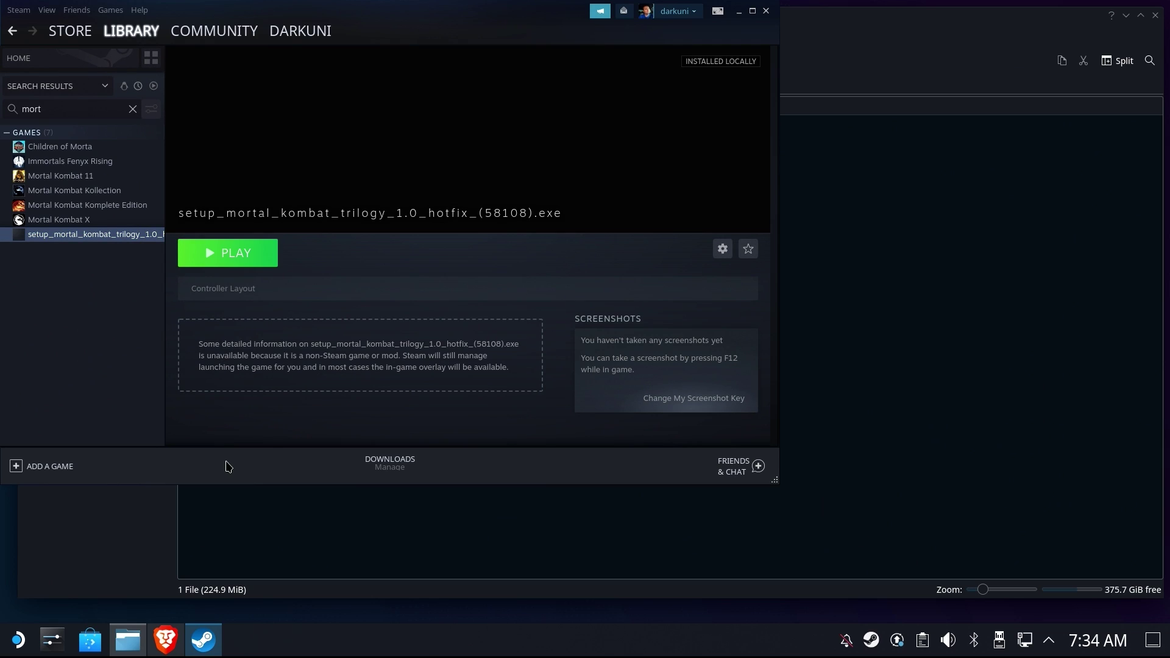
- Open the compatdata folder in Dolphin, show its full path, and sort the folders by modified date, newest first
left_click(128, 640)
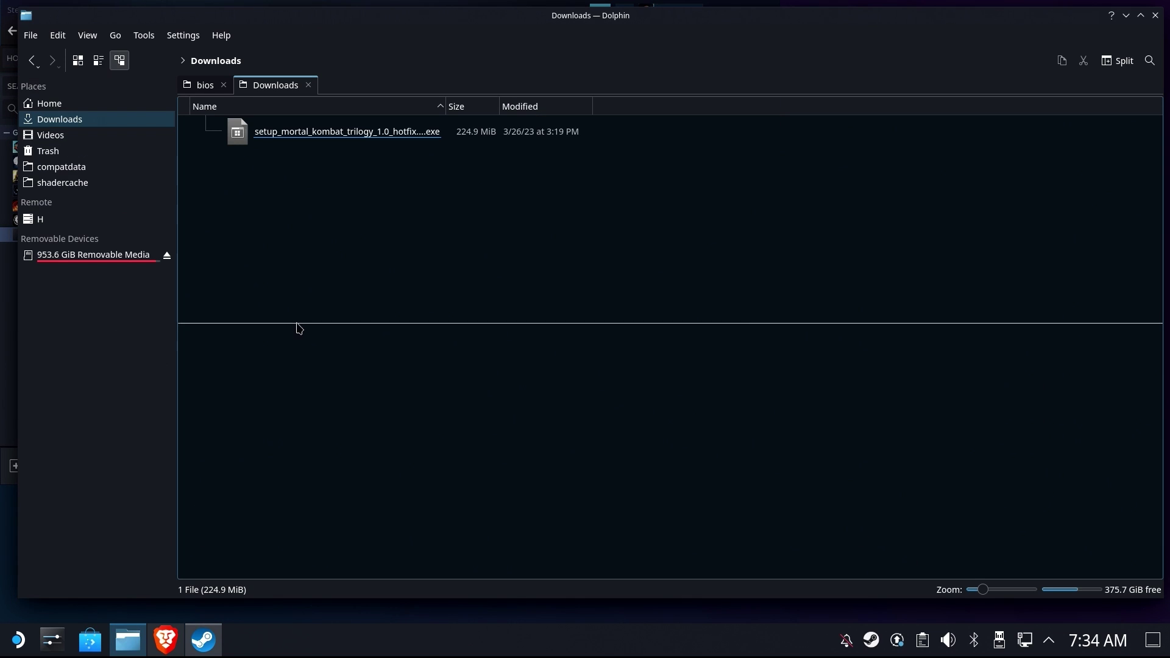
left_click(61, 166)
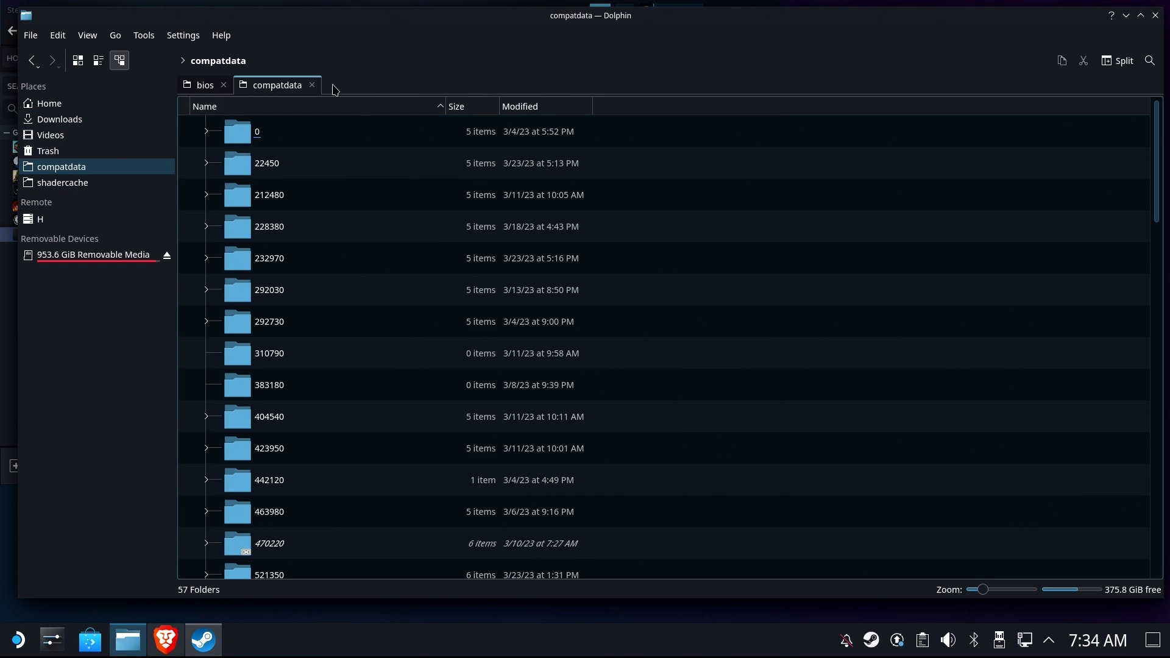
left_click(254, 61)
double_click(255, 61)
left_click(488, 59)
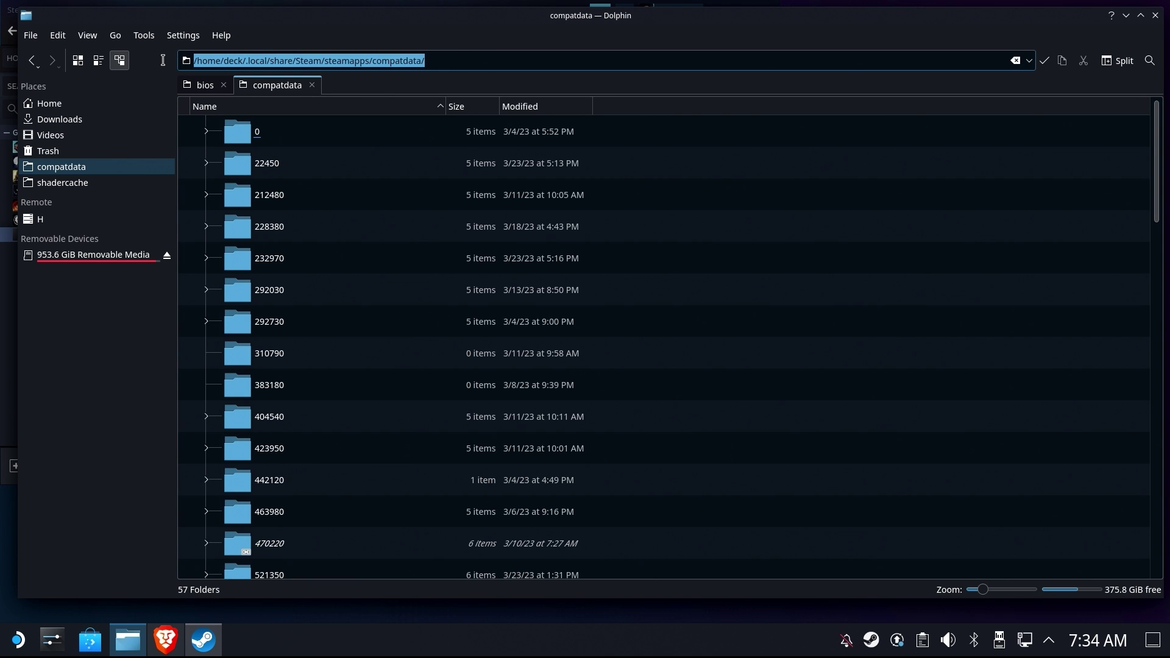
left_click(534, 107)
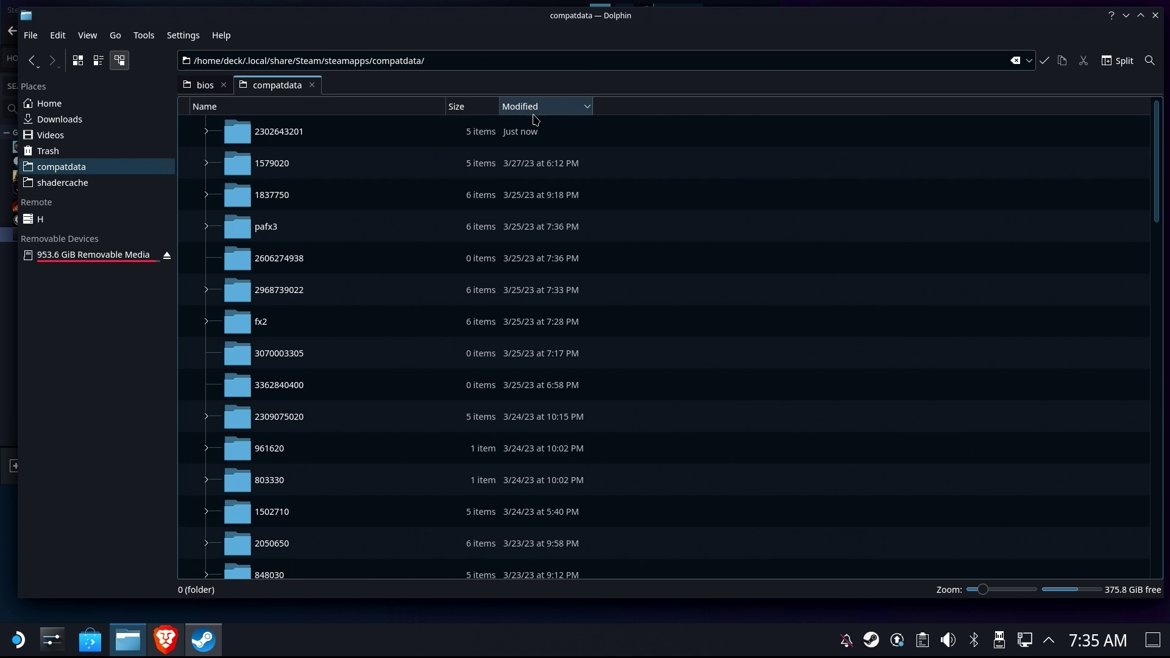
- Open the installed Mortal Kombat Trilogy folder inside the newest compatdata prefix, under pfx/drive_c/GOG Games
left_click(296, 137)
left_click(260, 134)
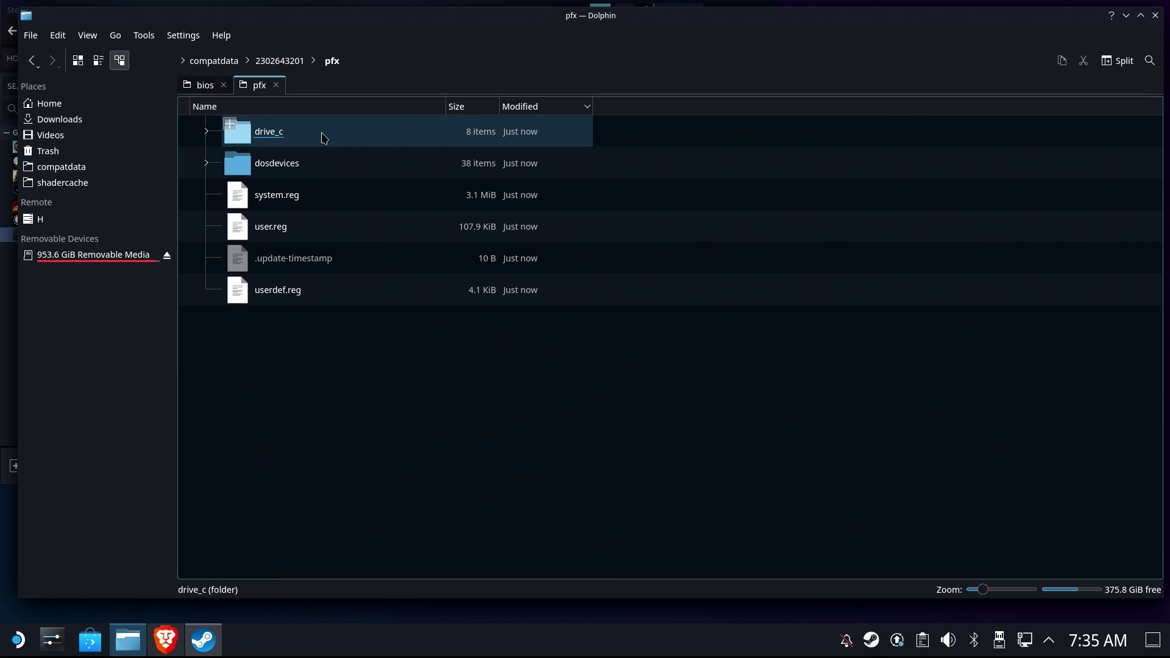
left_click(275, 145)
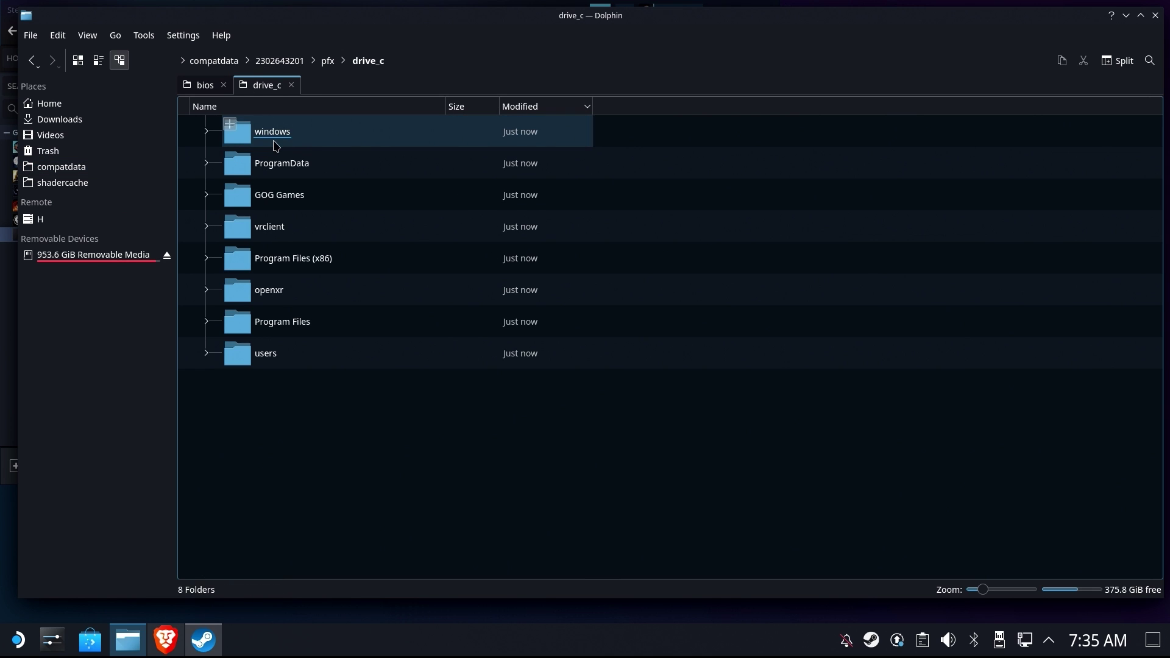
left_click(266, 198)
left_click(308, 128)
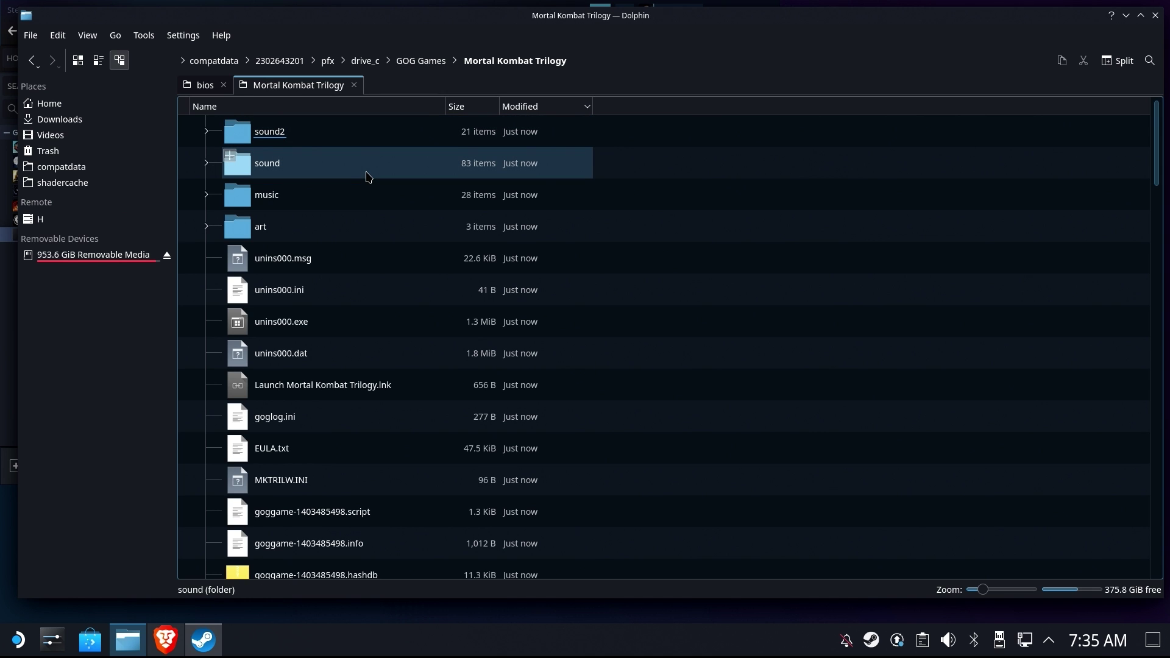
- Sort the game's files by name and copy the full path of MKTRILW.EXE
scroll(366, 175, "down", 10)
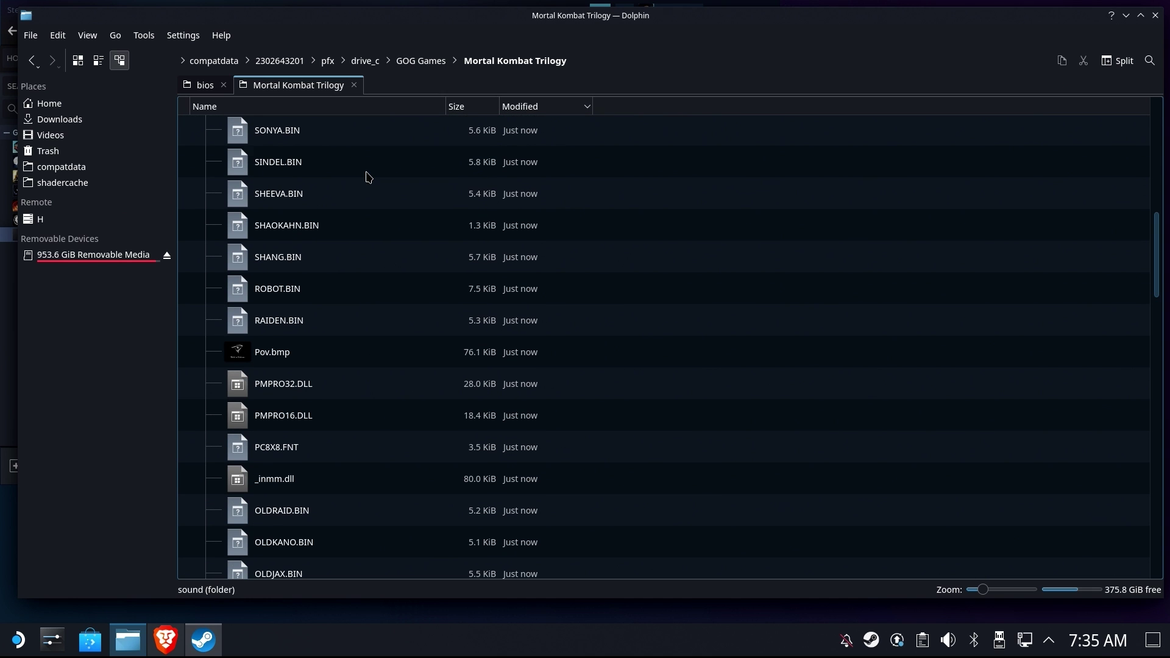
scroll(396, 113, "up", 5)
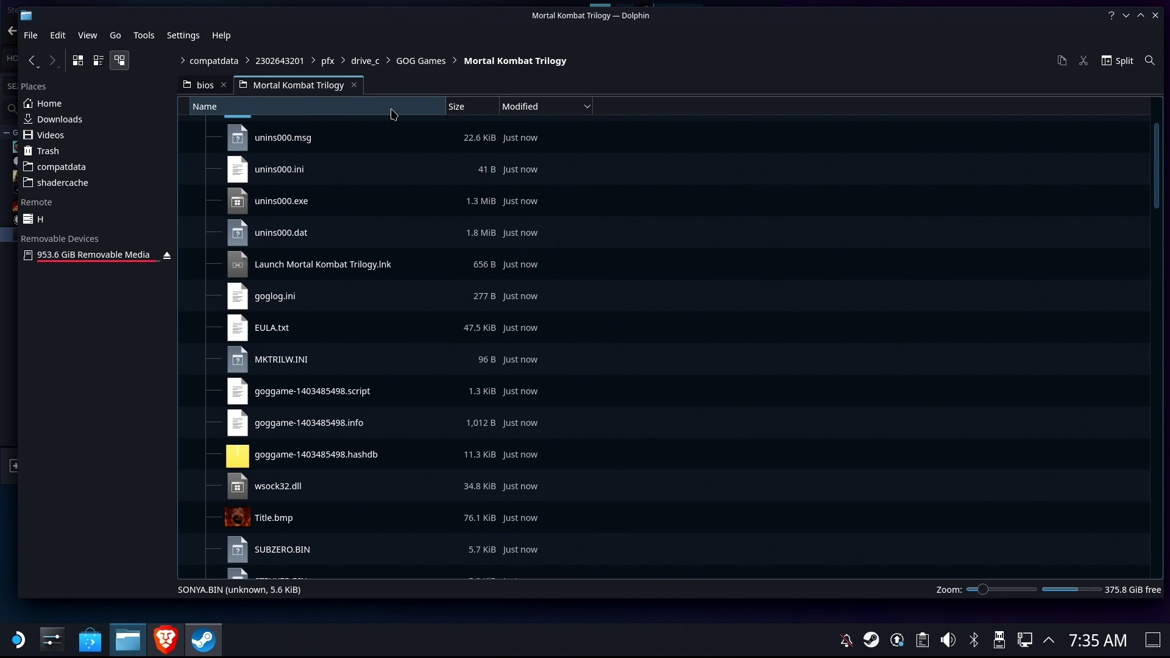
scroll(390, 134, "down", 8)
scroll(387, 154, "up", 3)
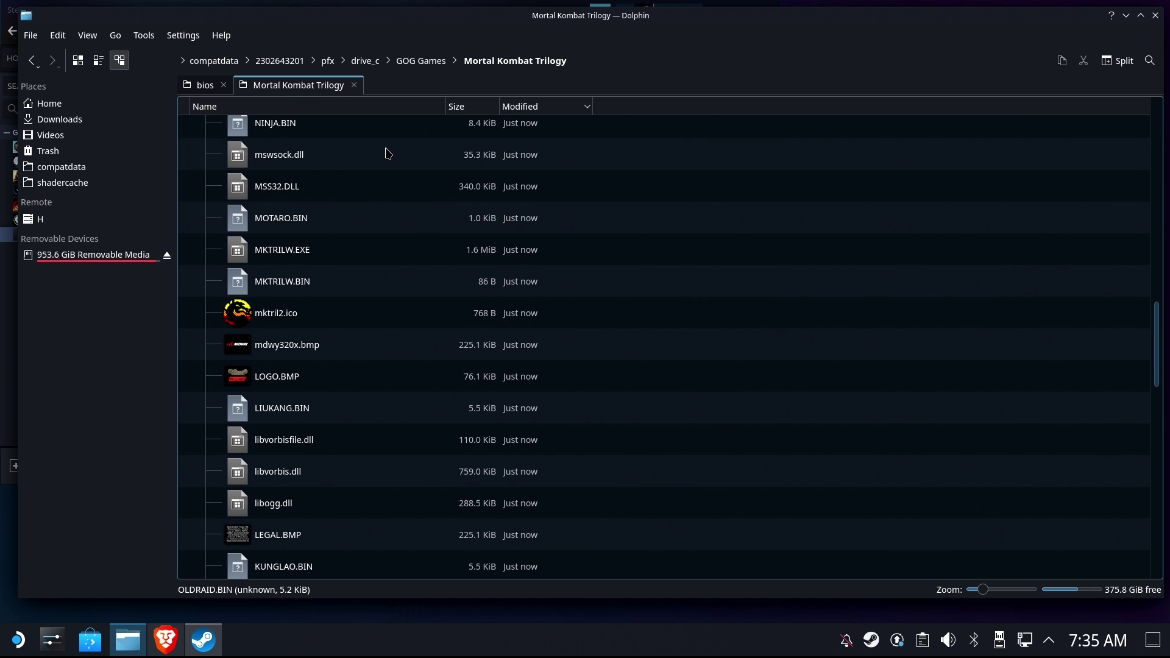
scroll(387, 154, "down", 5)
scroll(387, 154, "down", 5)
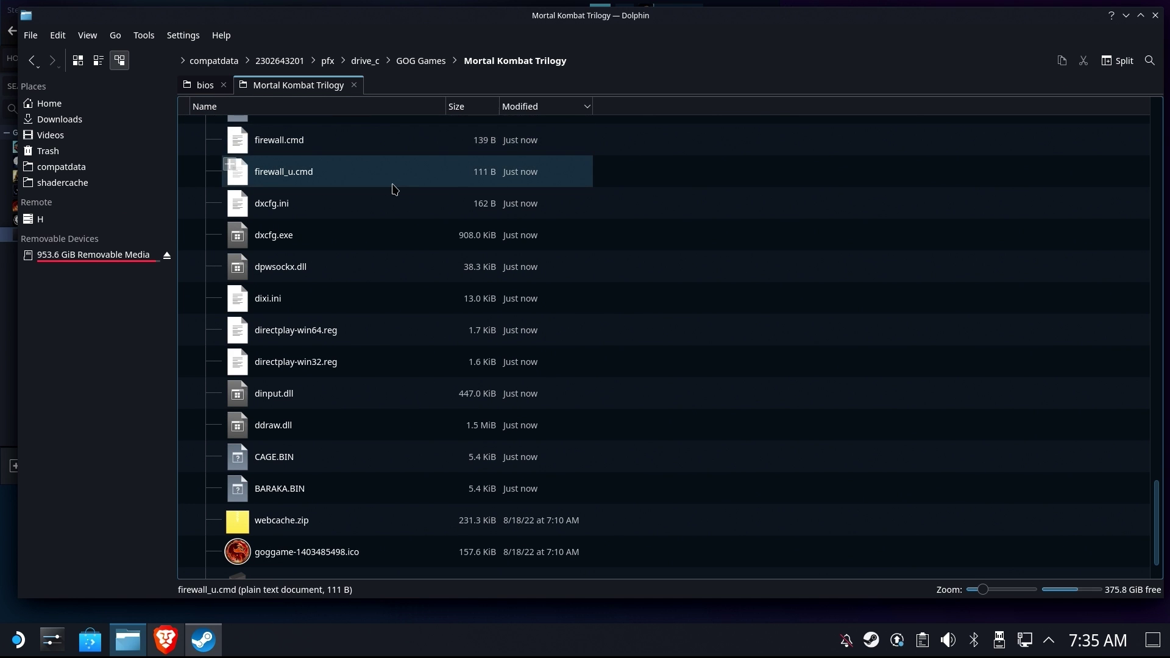
scroll(393, 188, "down", 1)
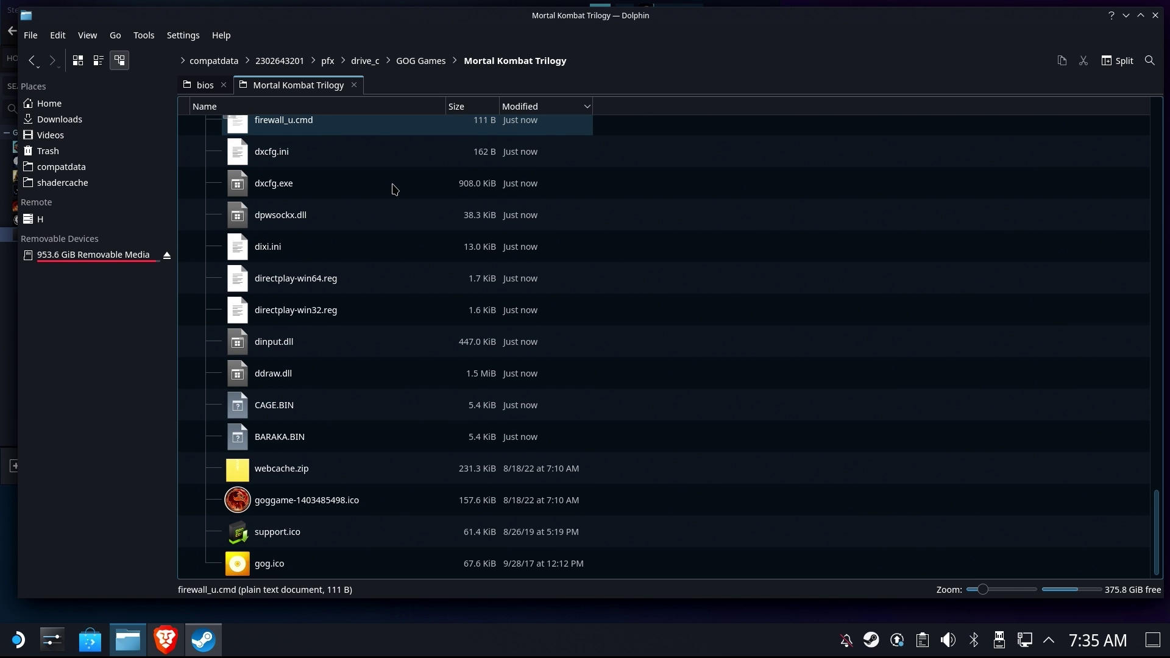
scroll(393, 188, "up", 8)
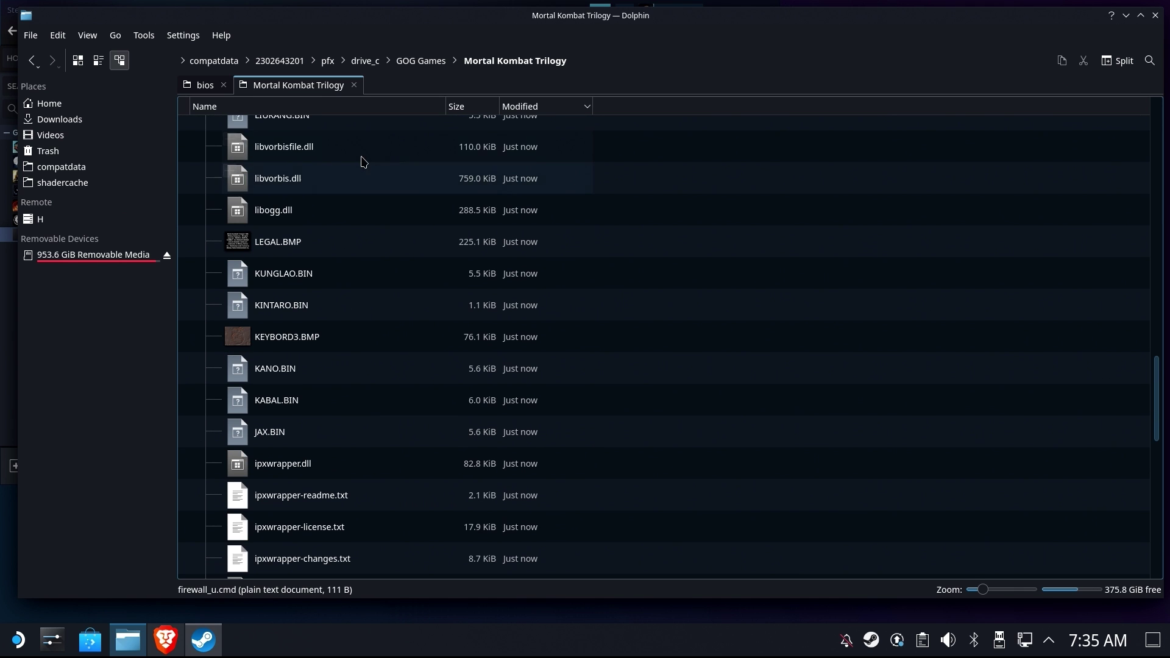
left_click(340, 110)
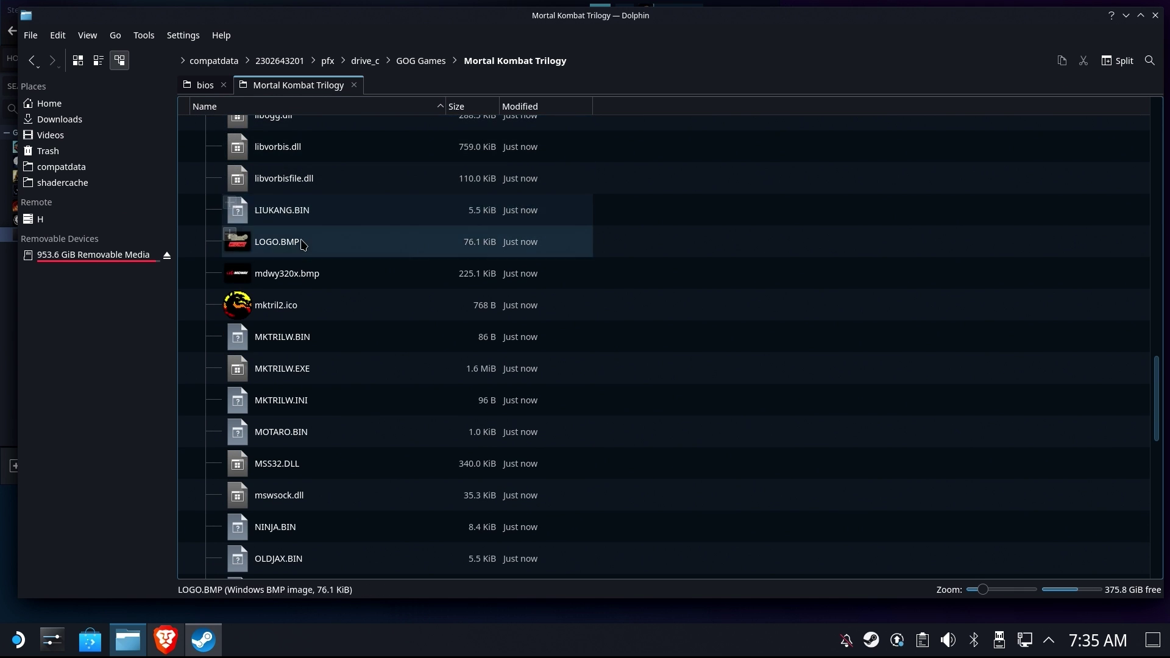
left_click(283, 370)
right_click(283, 370)
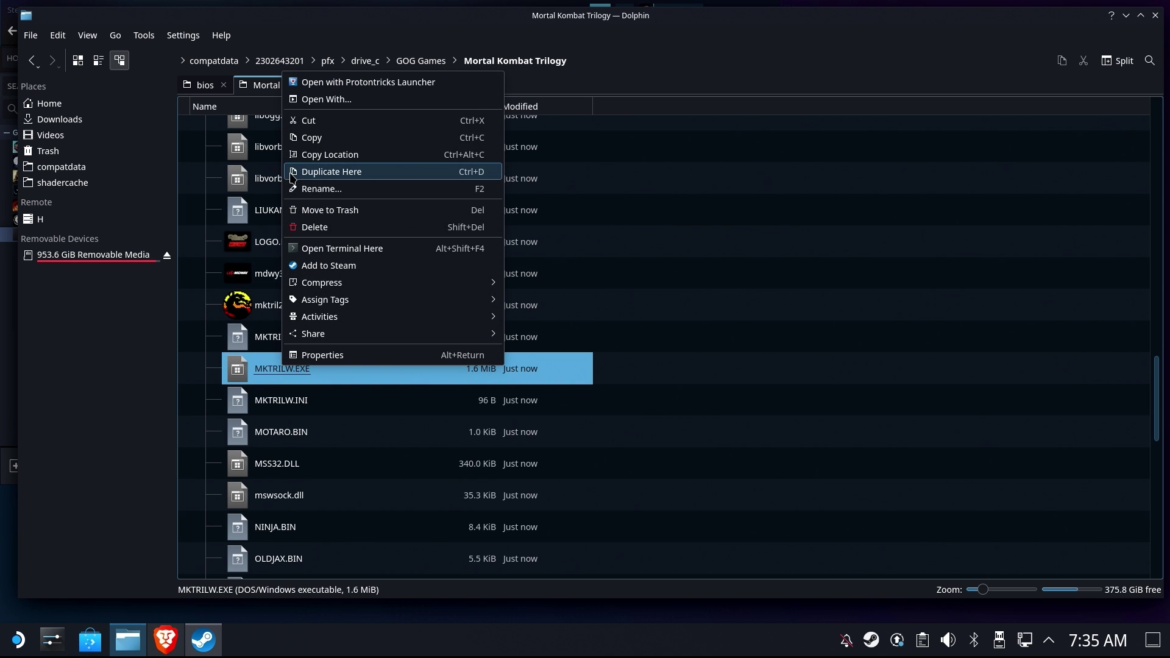
left_click(332, 156)
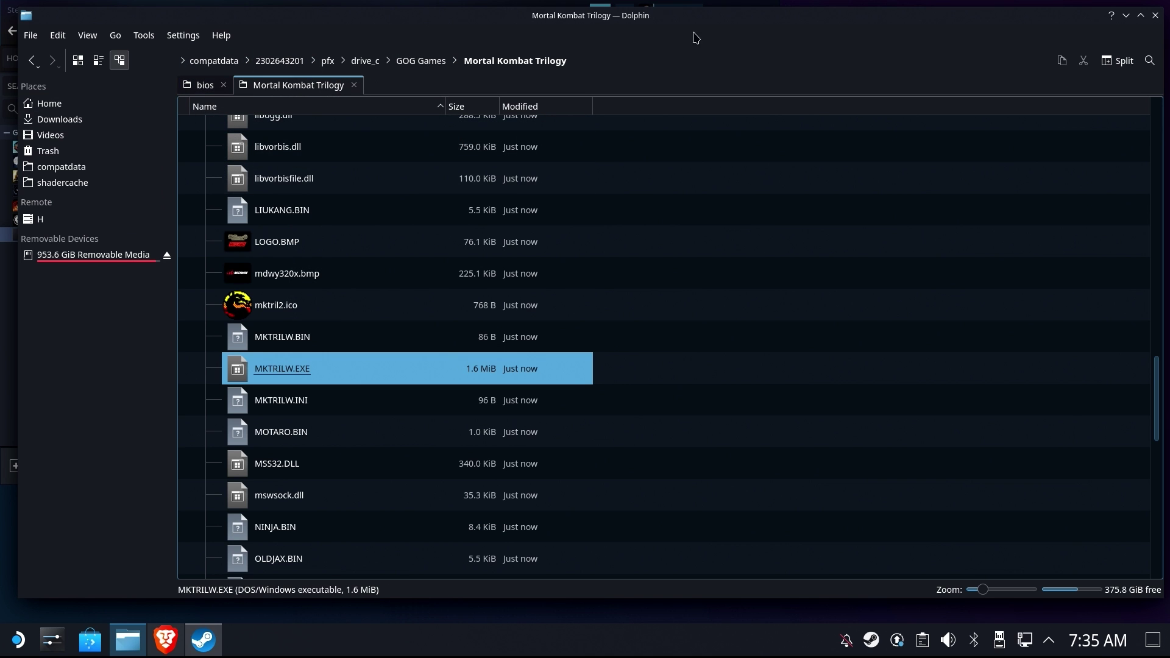
- In Steam, set the setup shortcut's target to the copied path of MKTRILW.EXE and check its target and start-in paths
left_click(1125, 15)
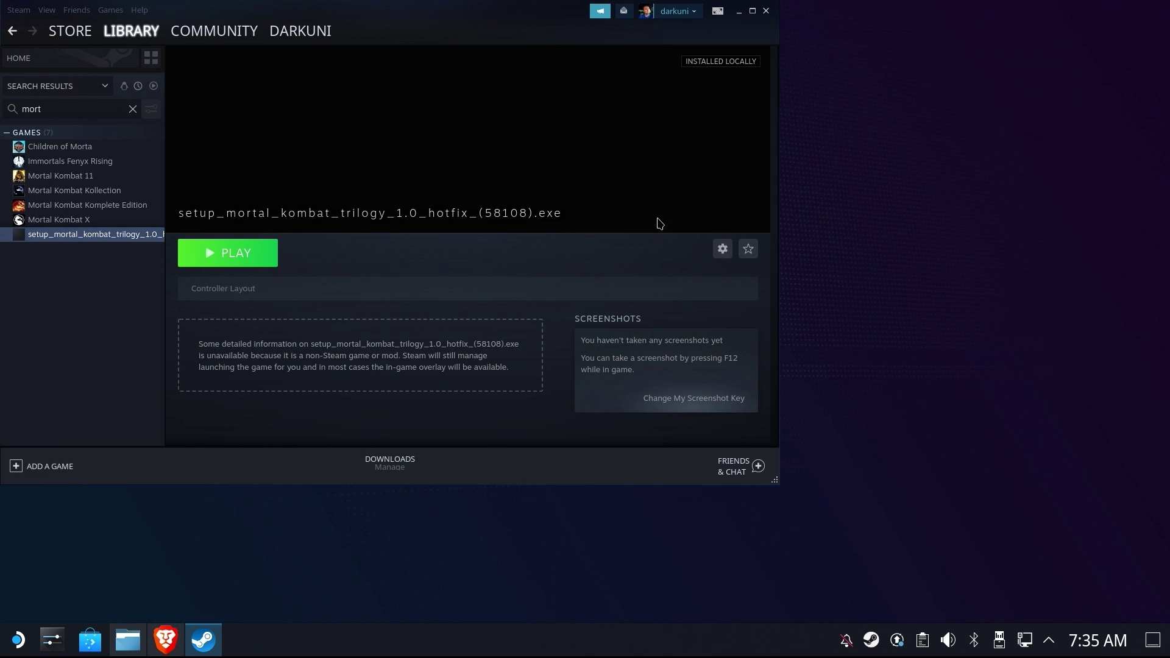
left_click(722, 249)
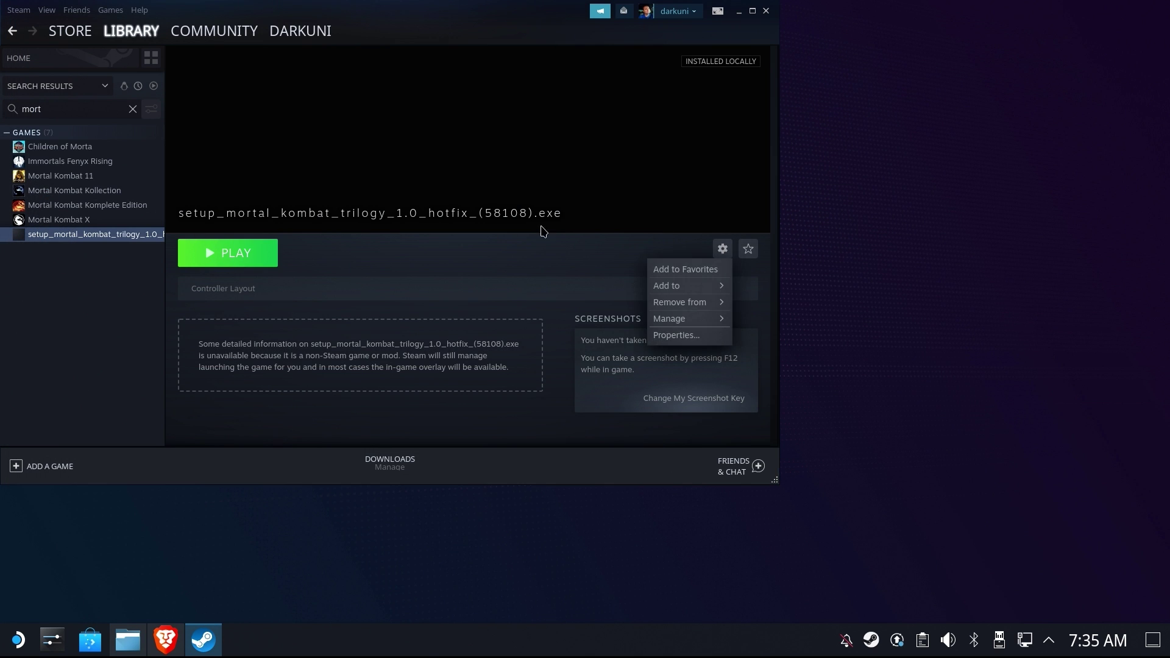
left_click(708, 335)
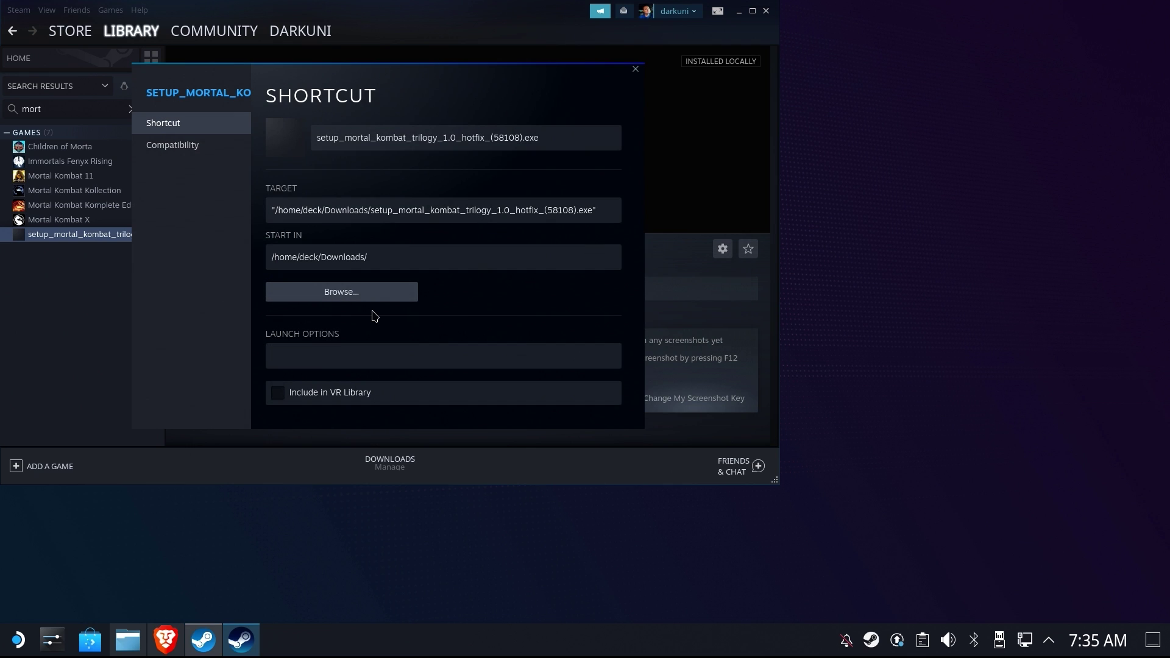
left_click(358, 299)
left_click(364, 320)
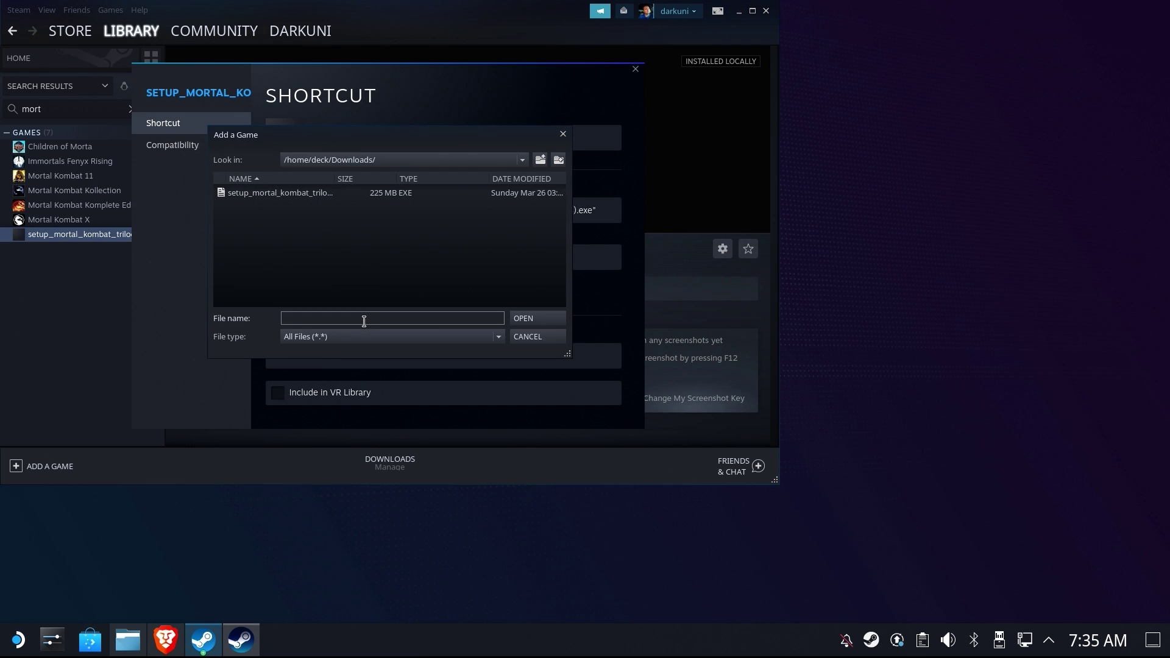
key("ctrl+v")
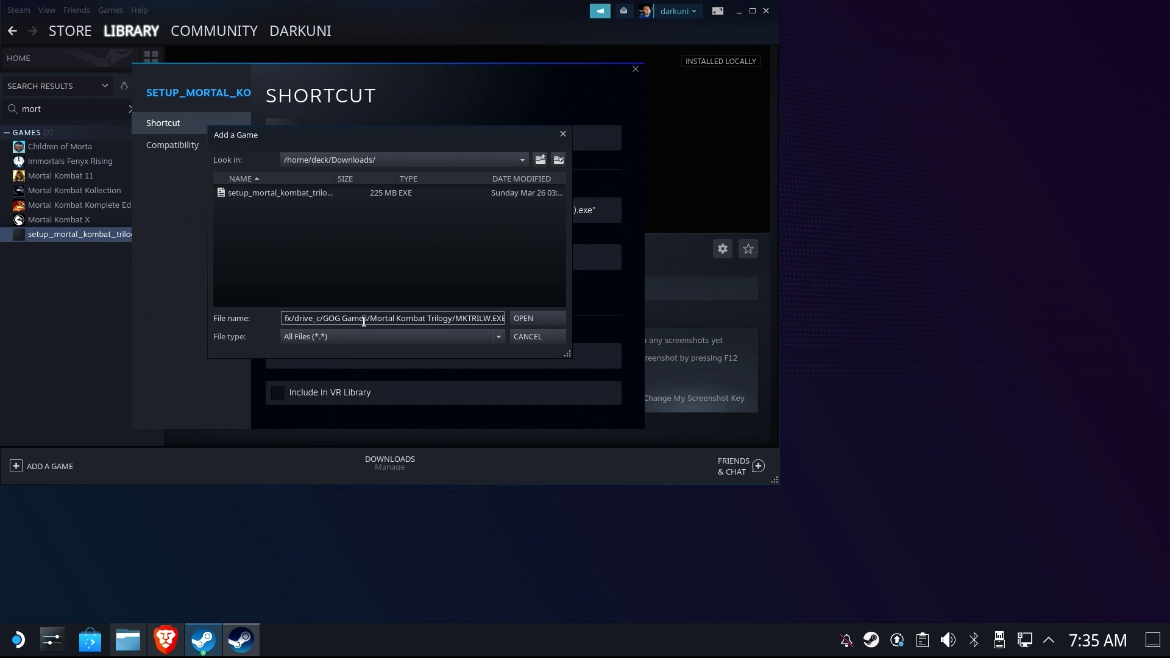
left_click(536, 318)
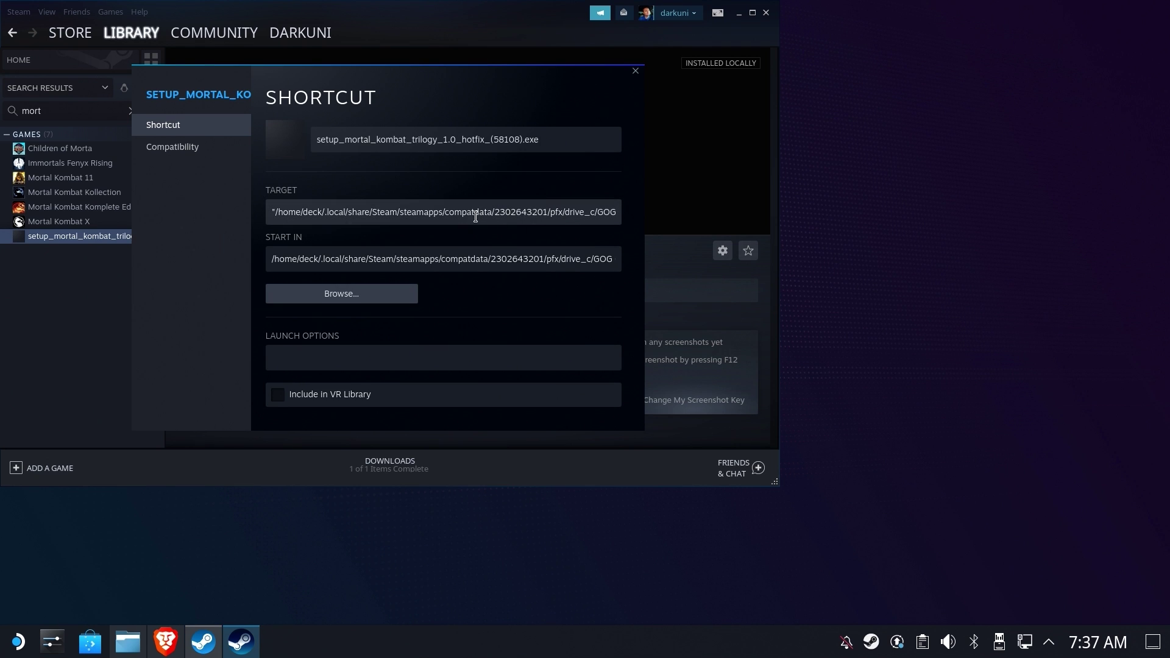
left_click_drag(475, 216, 723, 217)
left_click(597, 268)
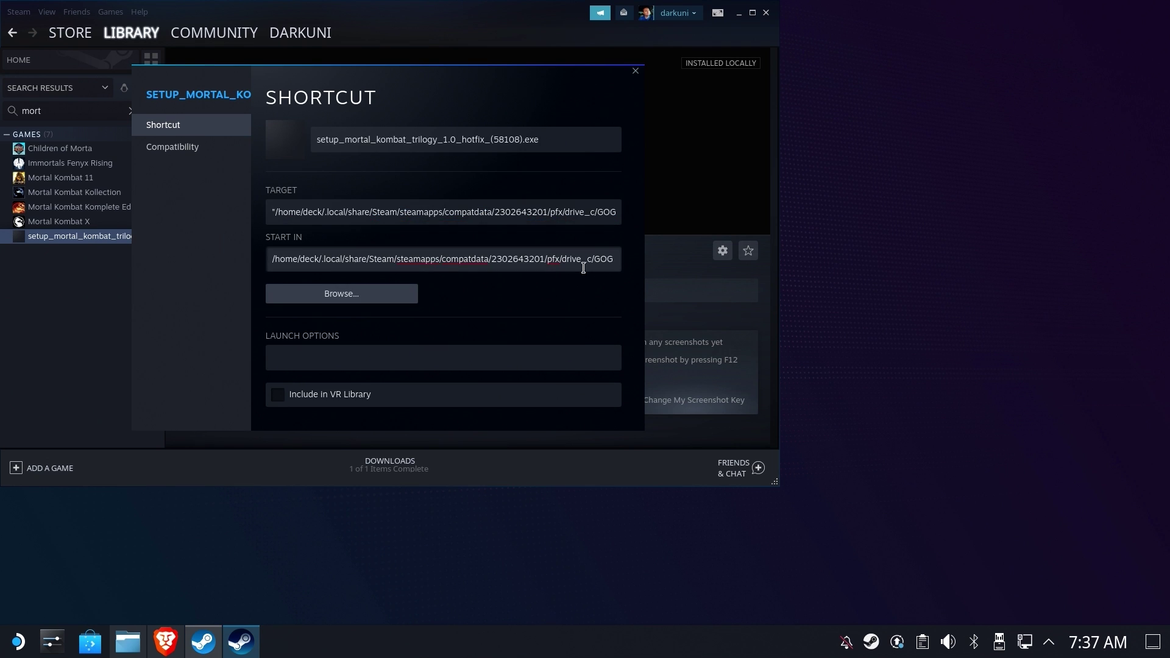
- Rename the setup shortcut as Mortal Kombat Trilogy and close its properties
left_click(534, 140)
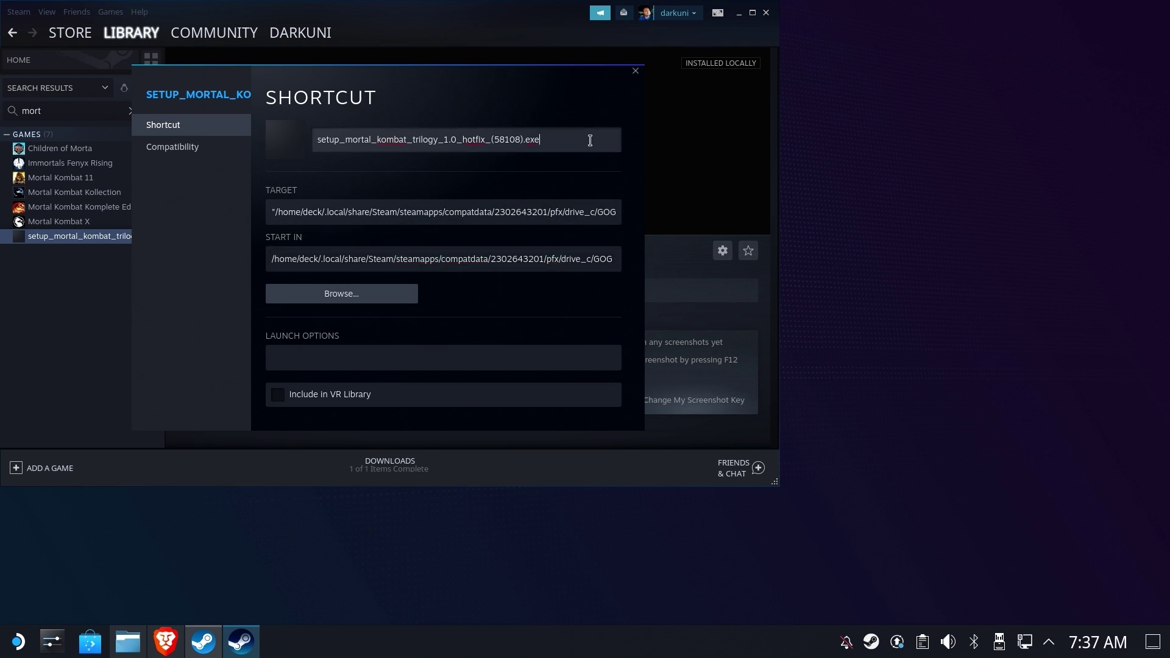
key("ctrl+a")
type("MO")
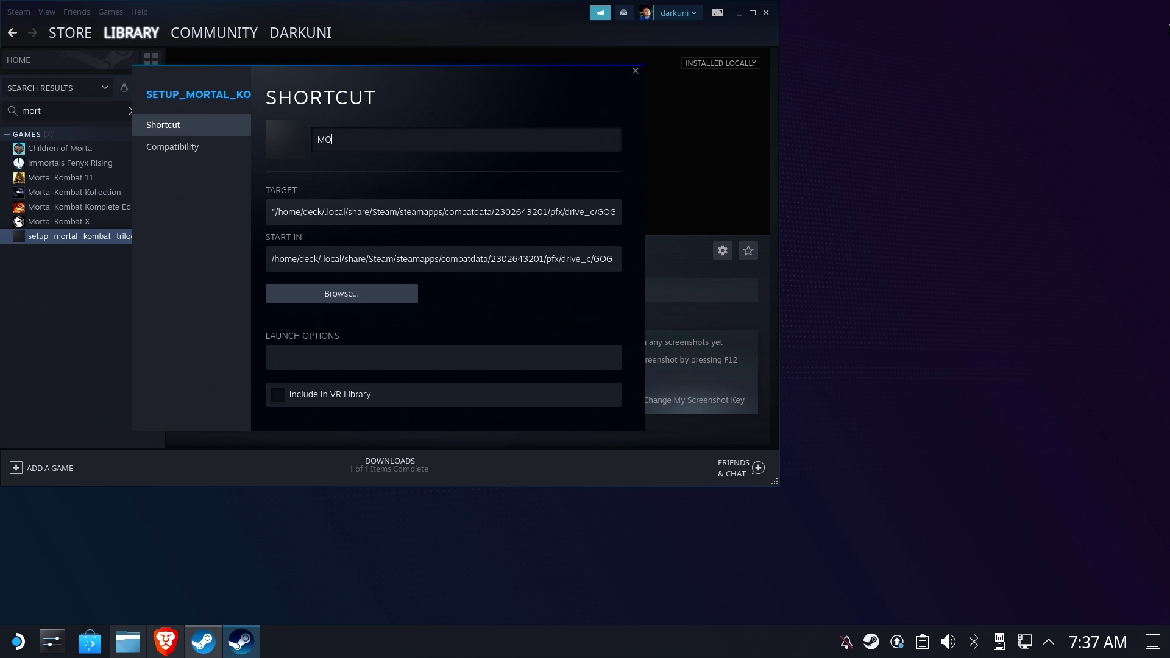
type("RTA")
key("BackSpace")
key("BackSpace")
key("BackSpace")
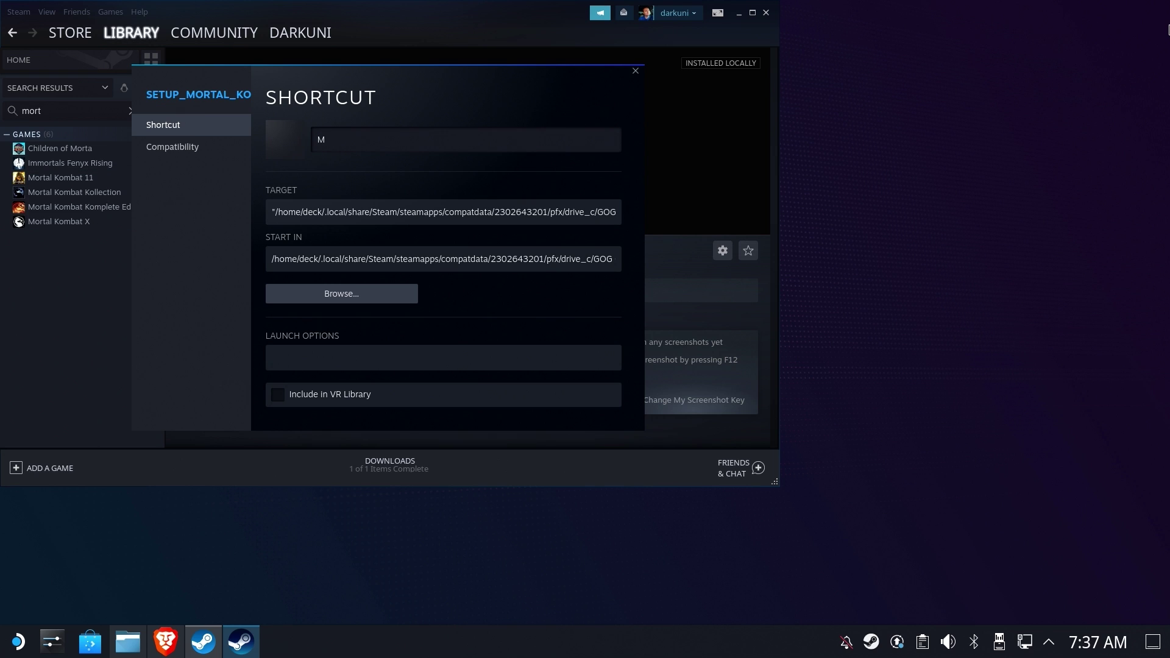
type("rtal K")
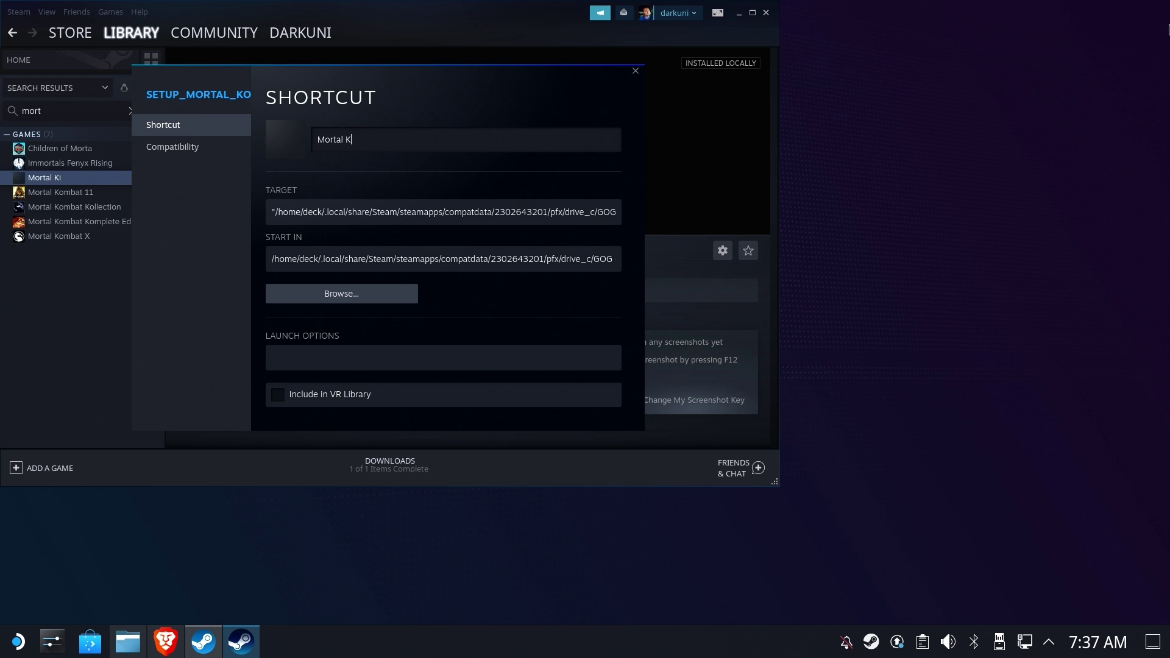
type("ombat Trilogy")
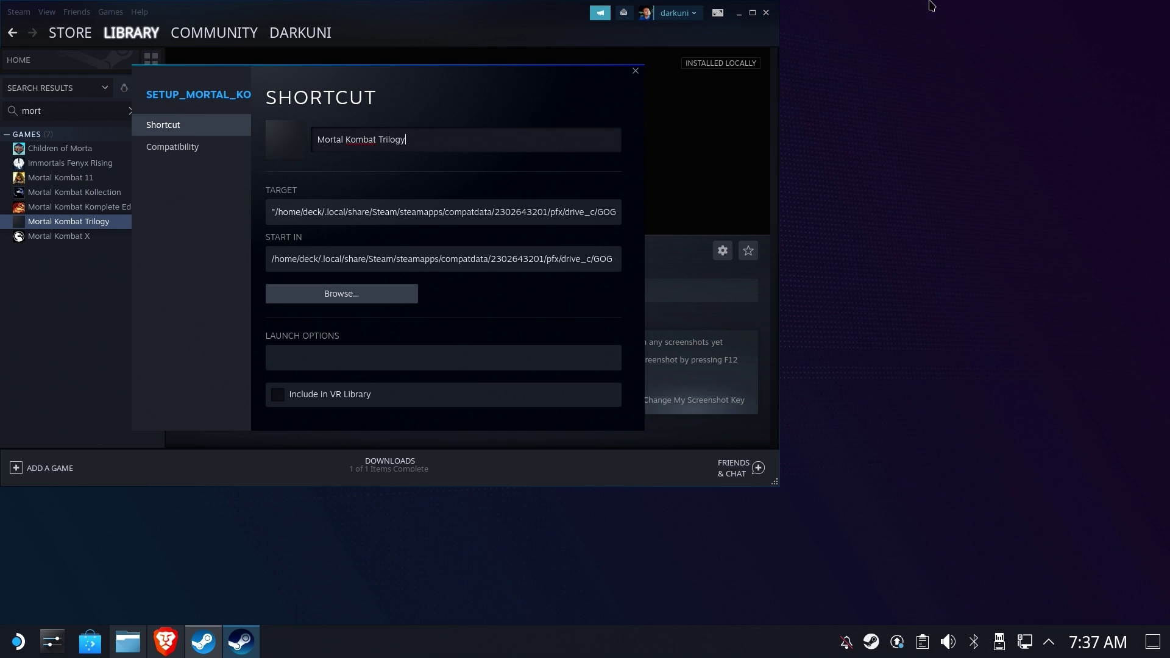
left_click(635, 71)
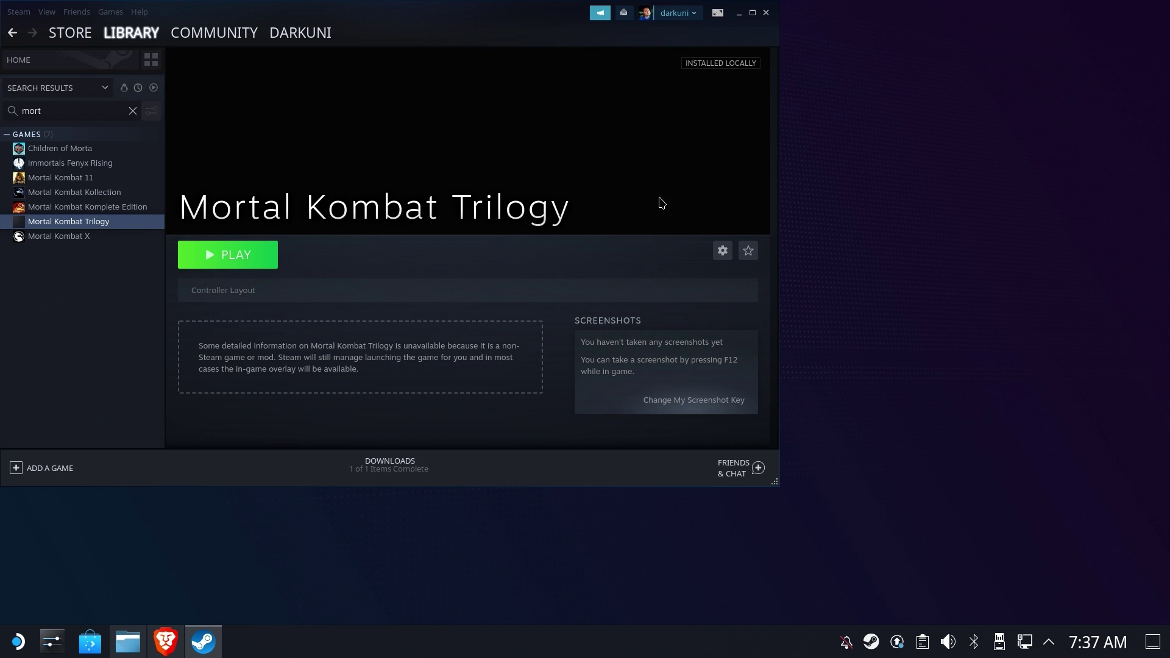
- Try launching Mortal Kombat Trilogy from the desktop, dismiss its dialog, and close Steam to return to Gaming Mode
left_click(236, 256)
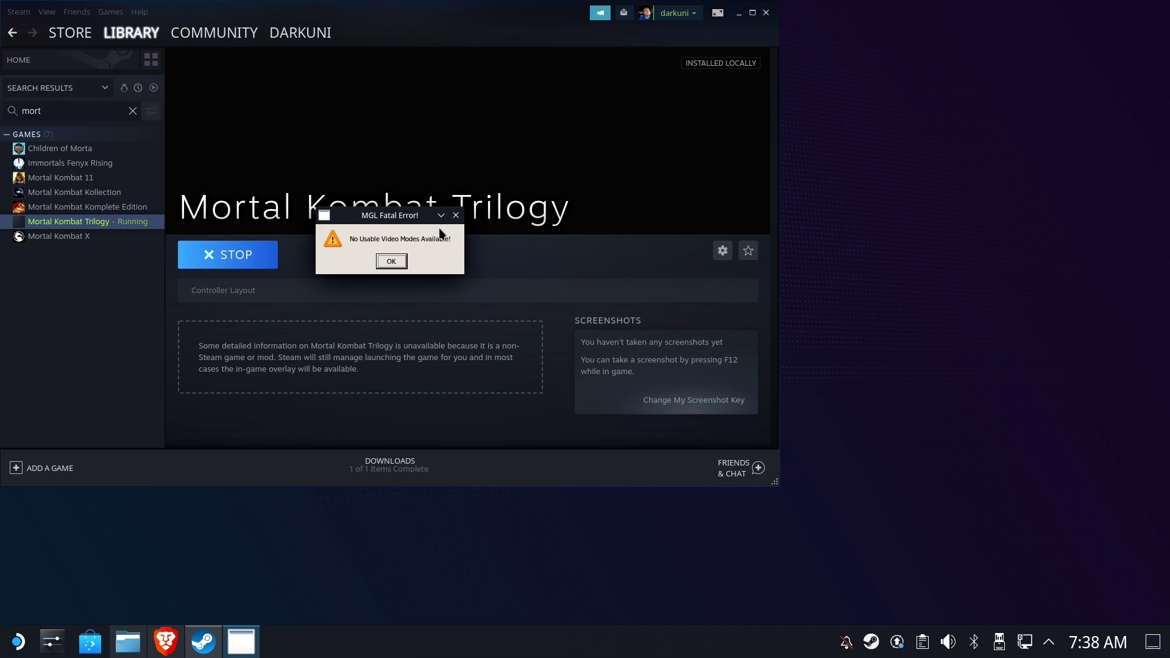
left_click(390, 261)
left_click(766, 12)
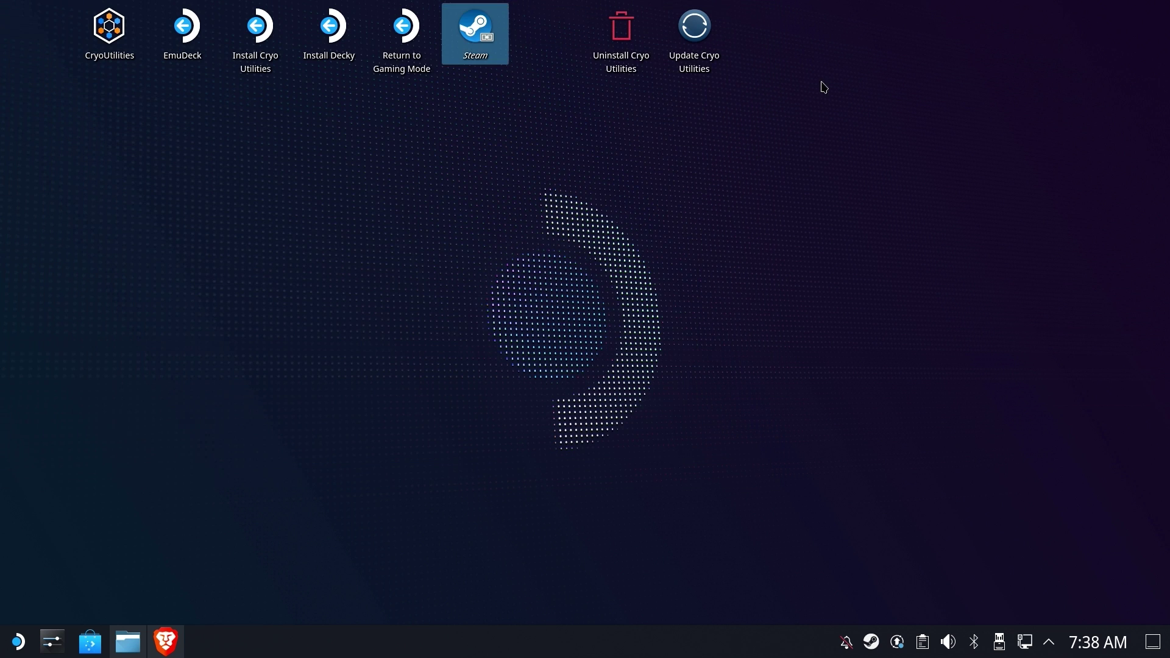
left_click(416, 32)
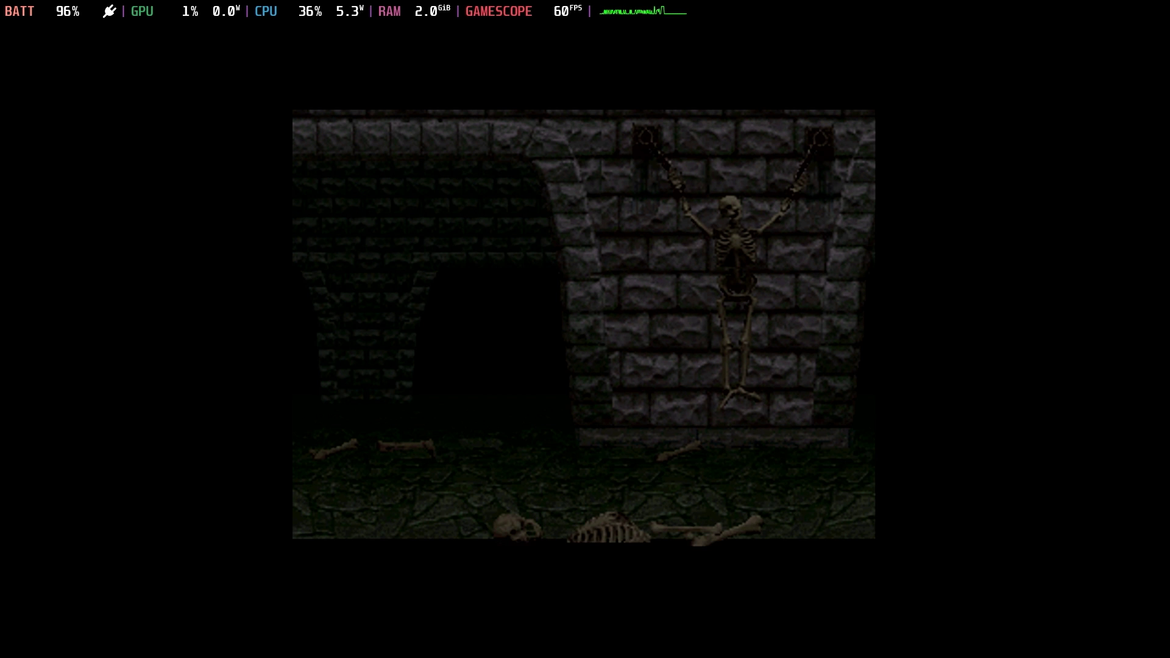
- Open the running game's controller settings and select the L4 back grip button's Toggle Magnifier command
key("Return")
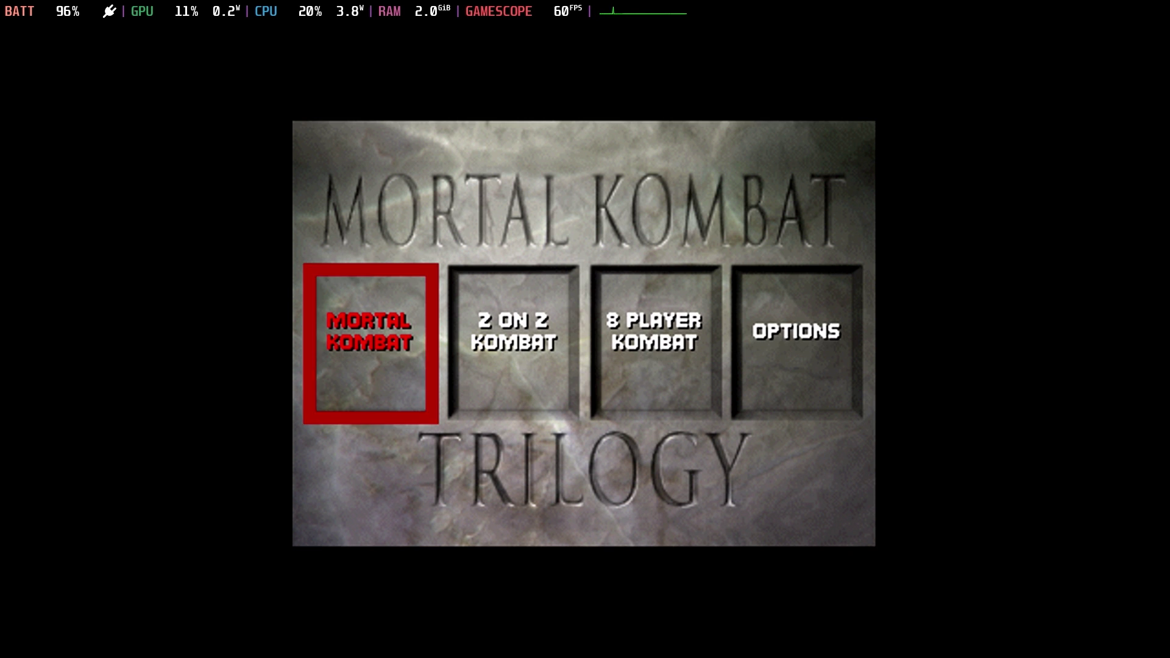
key("Return")
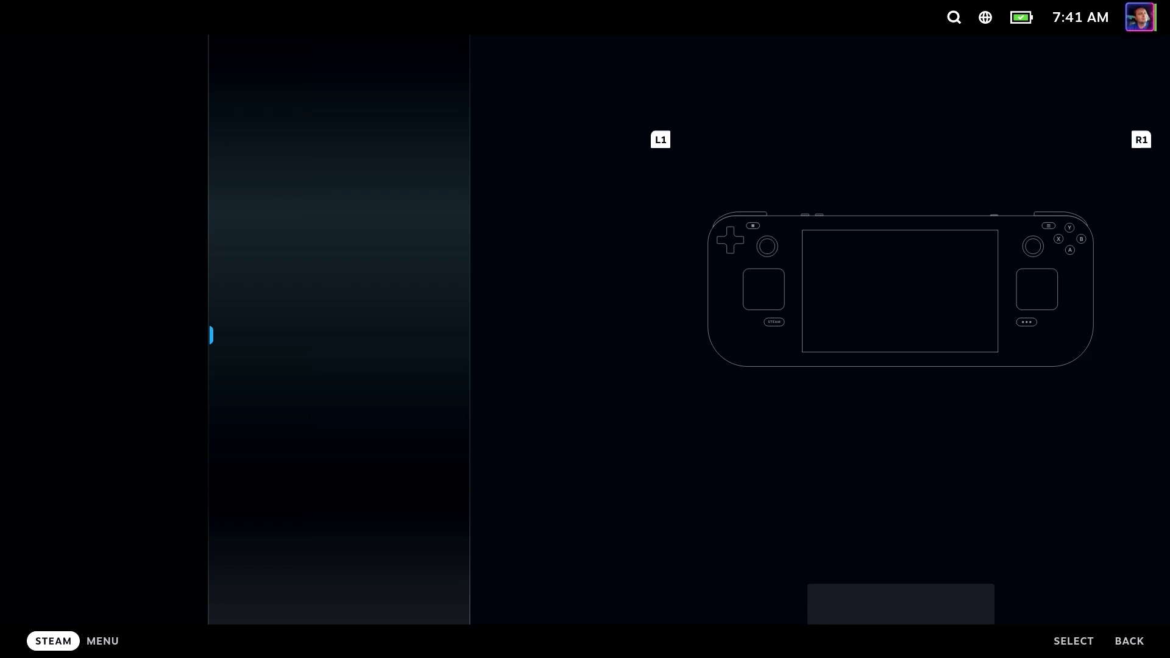
key("Escape")
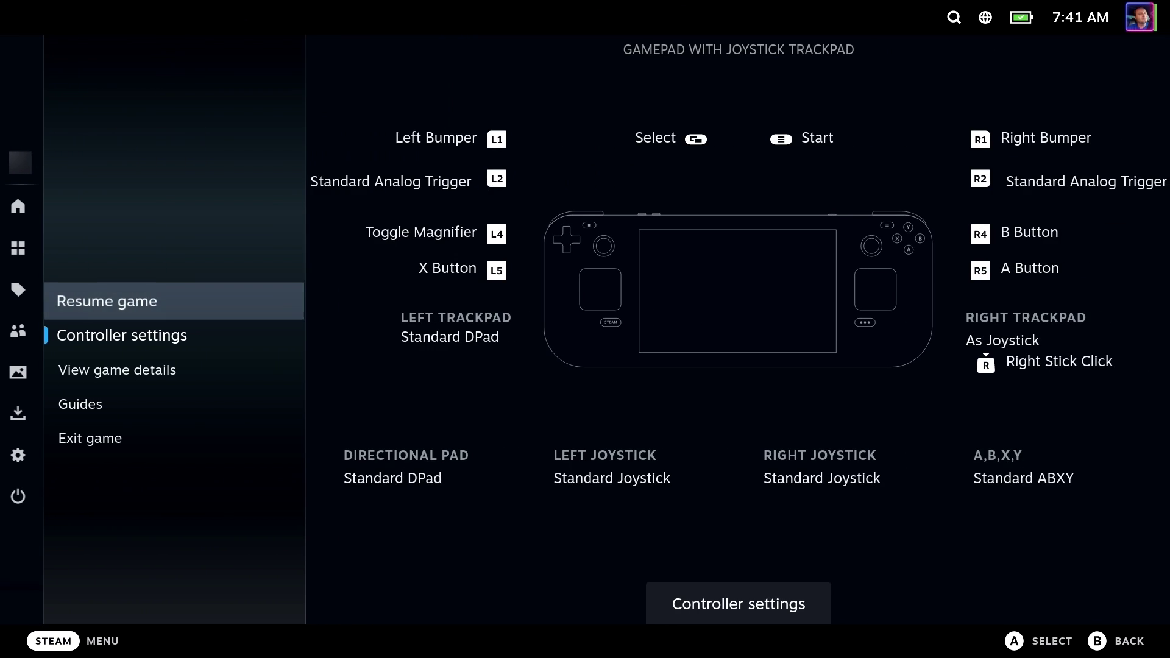
key("Return")
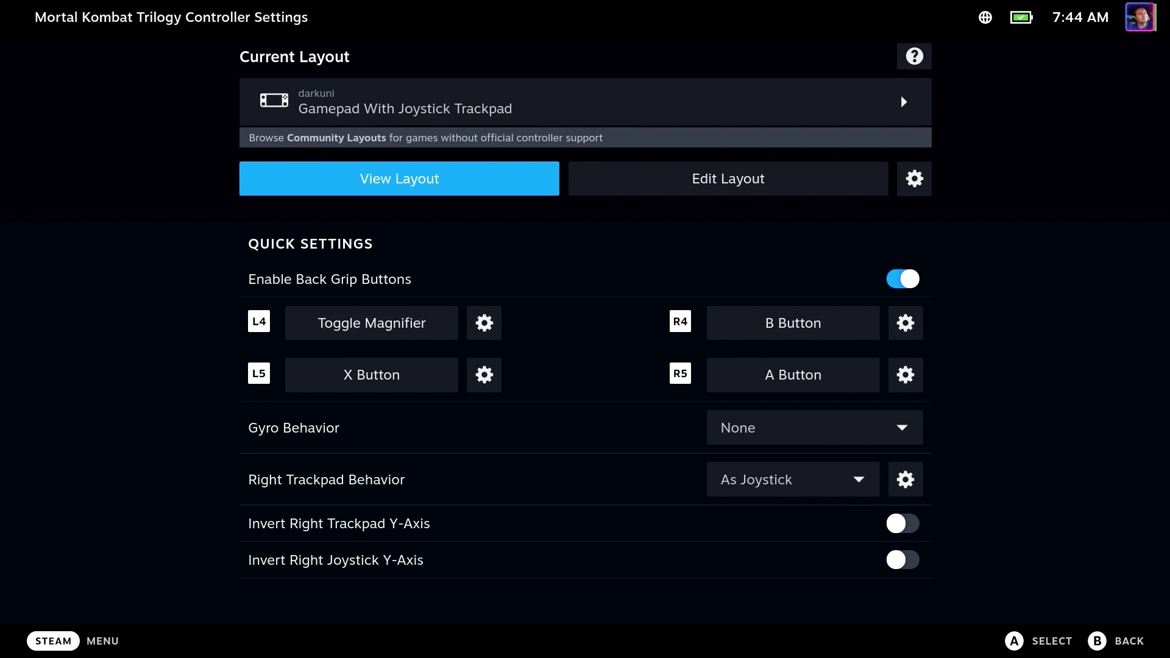
key("Down")
key("Down")
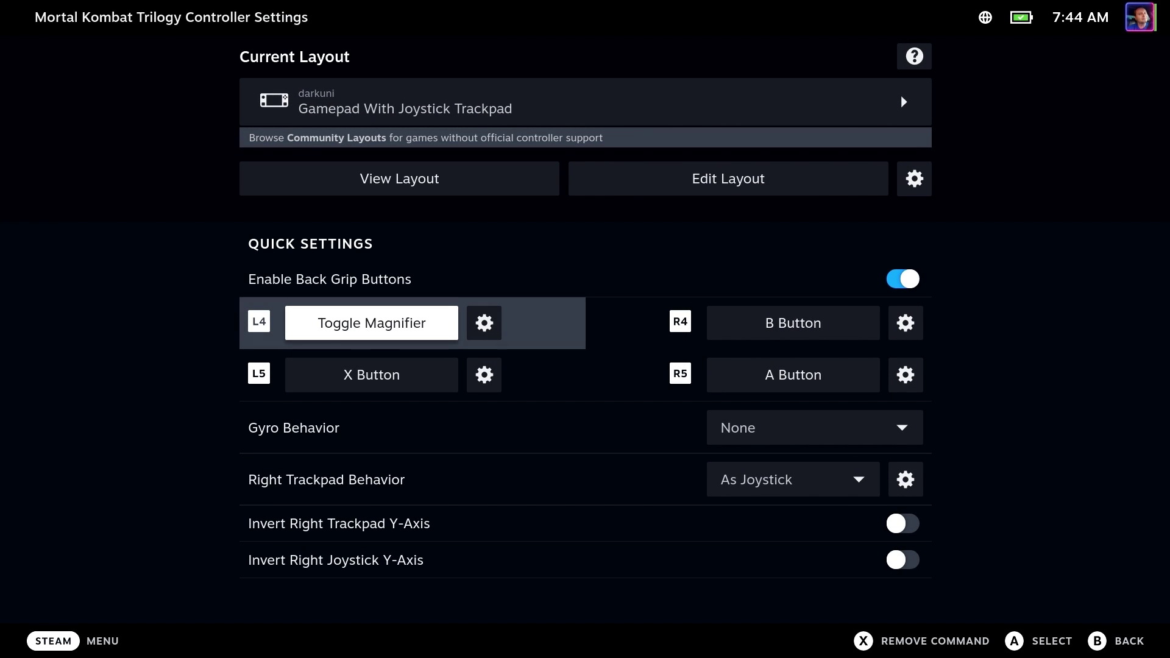
key("Return")
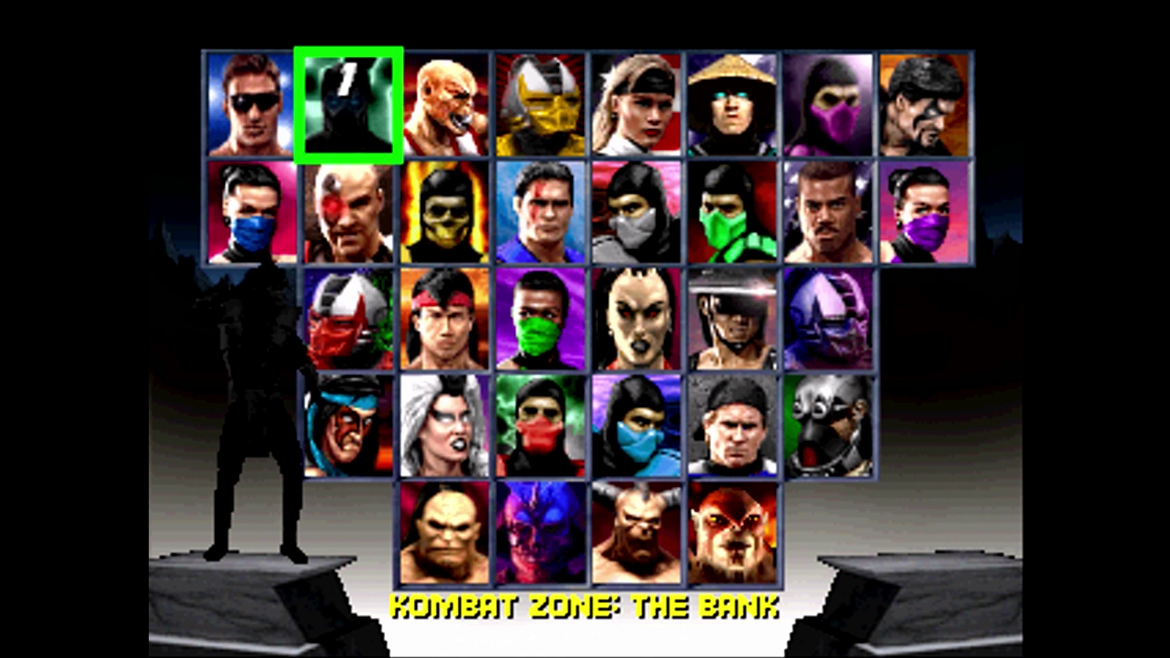
key("Right")
key("Right")
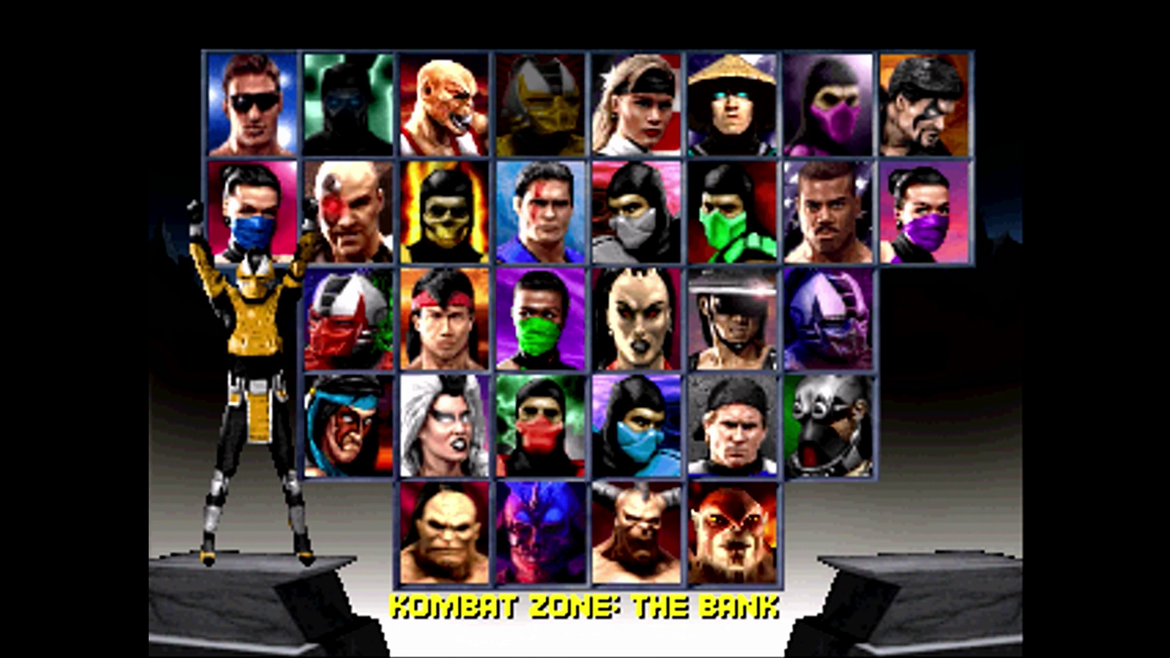
key("Return")
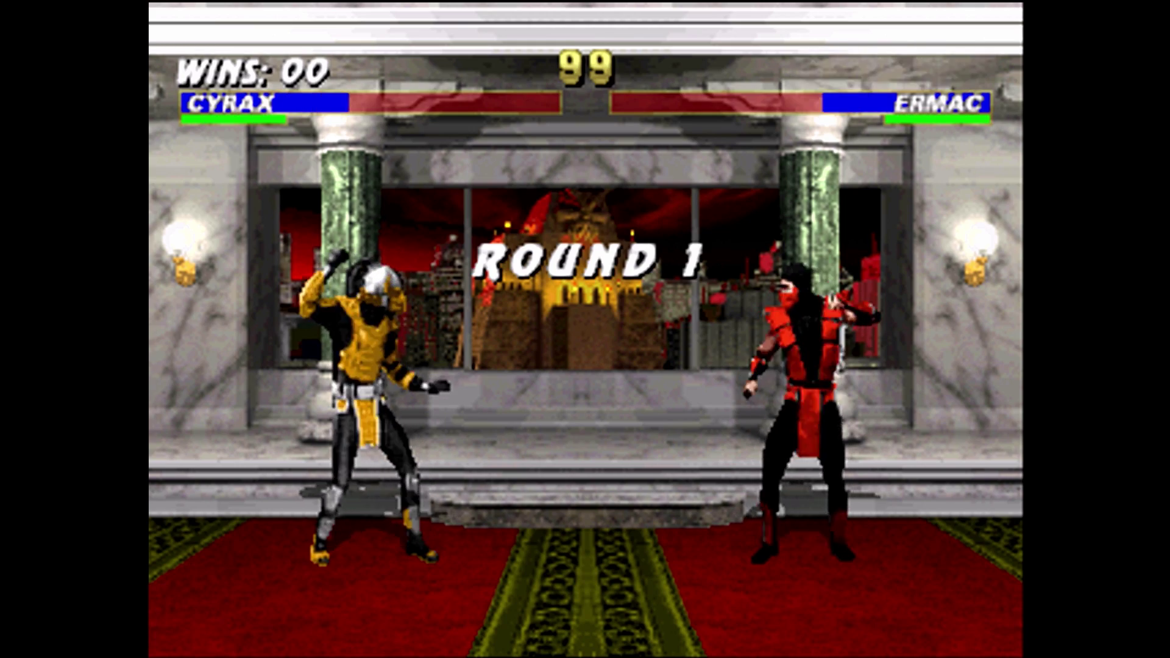
key("Up")
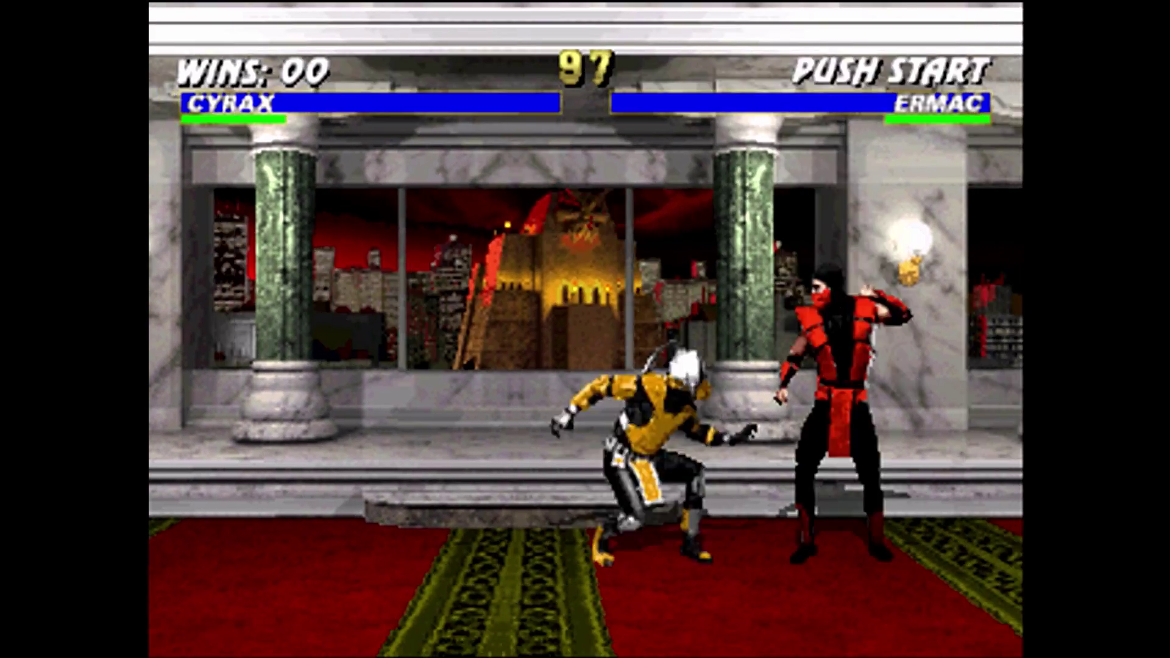
key("Up")
key("Down")
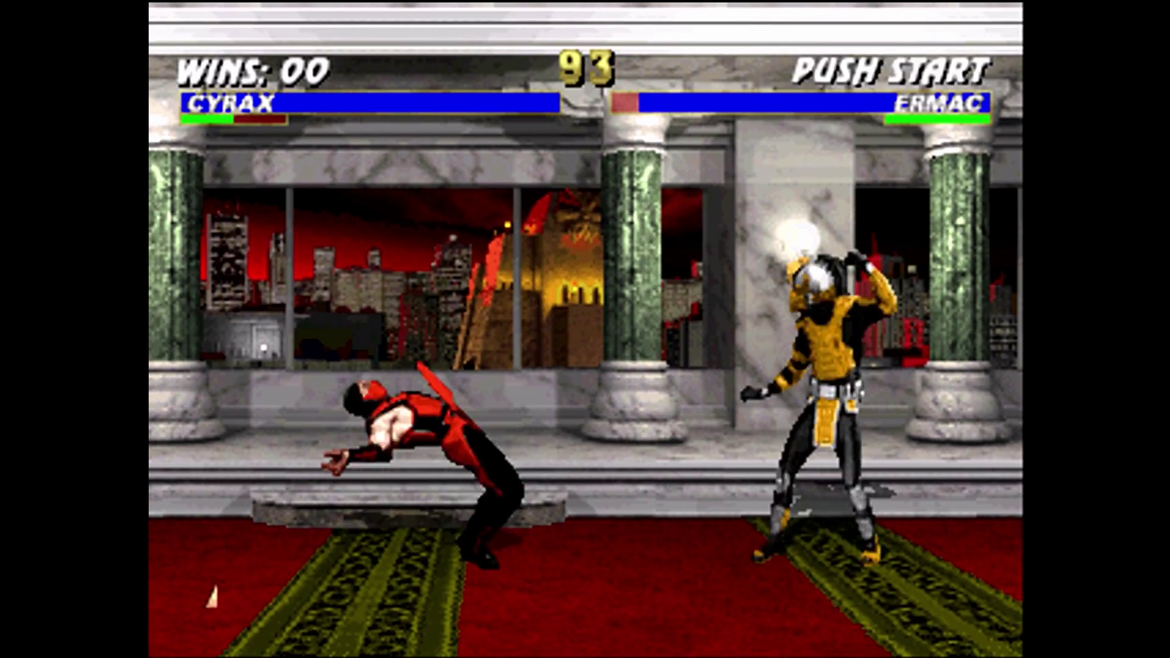
key("x")
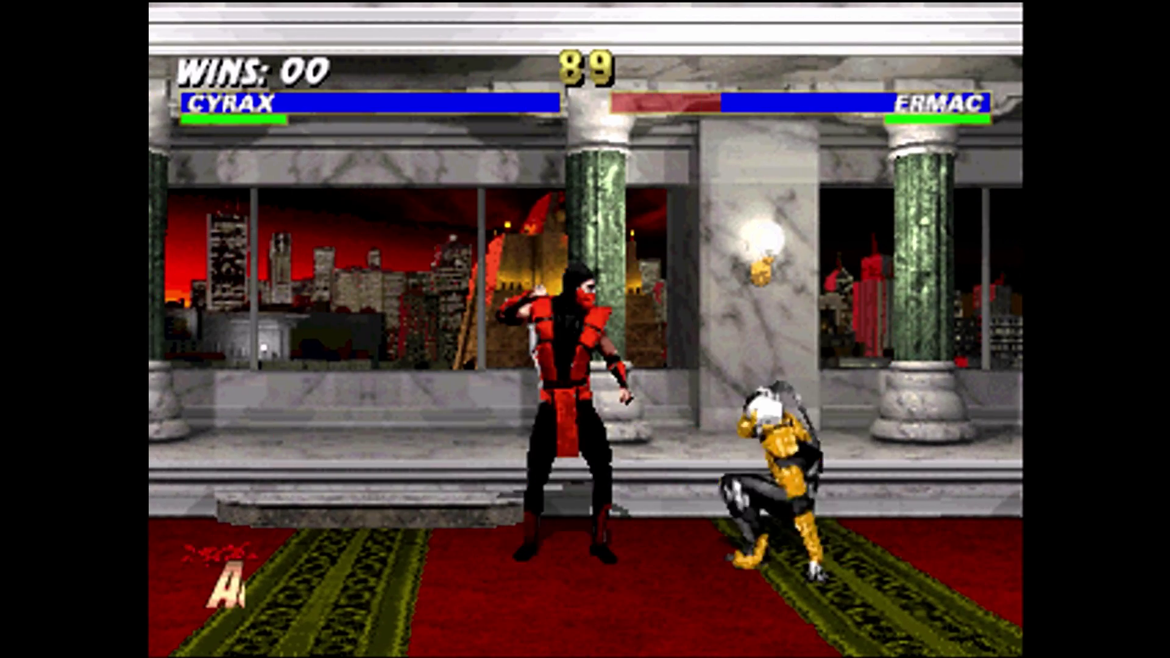